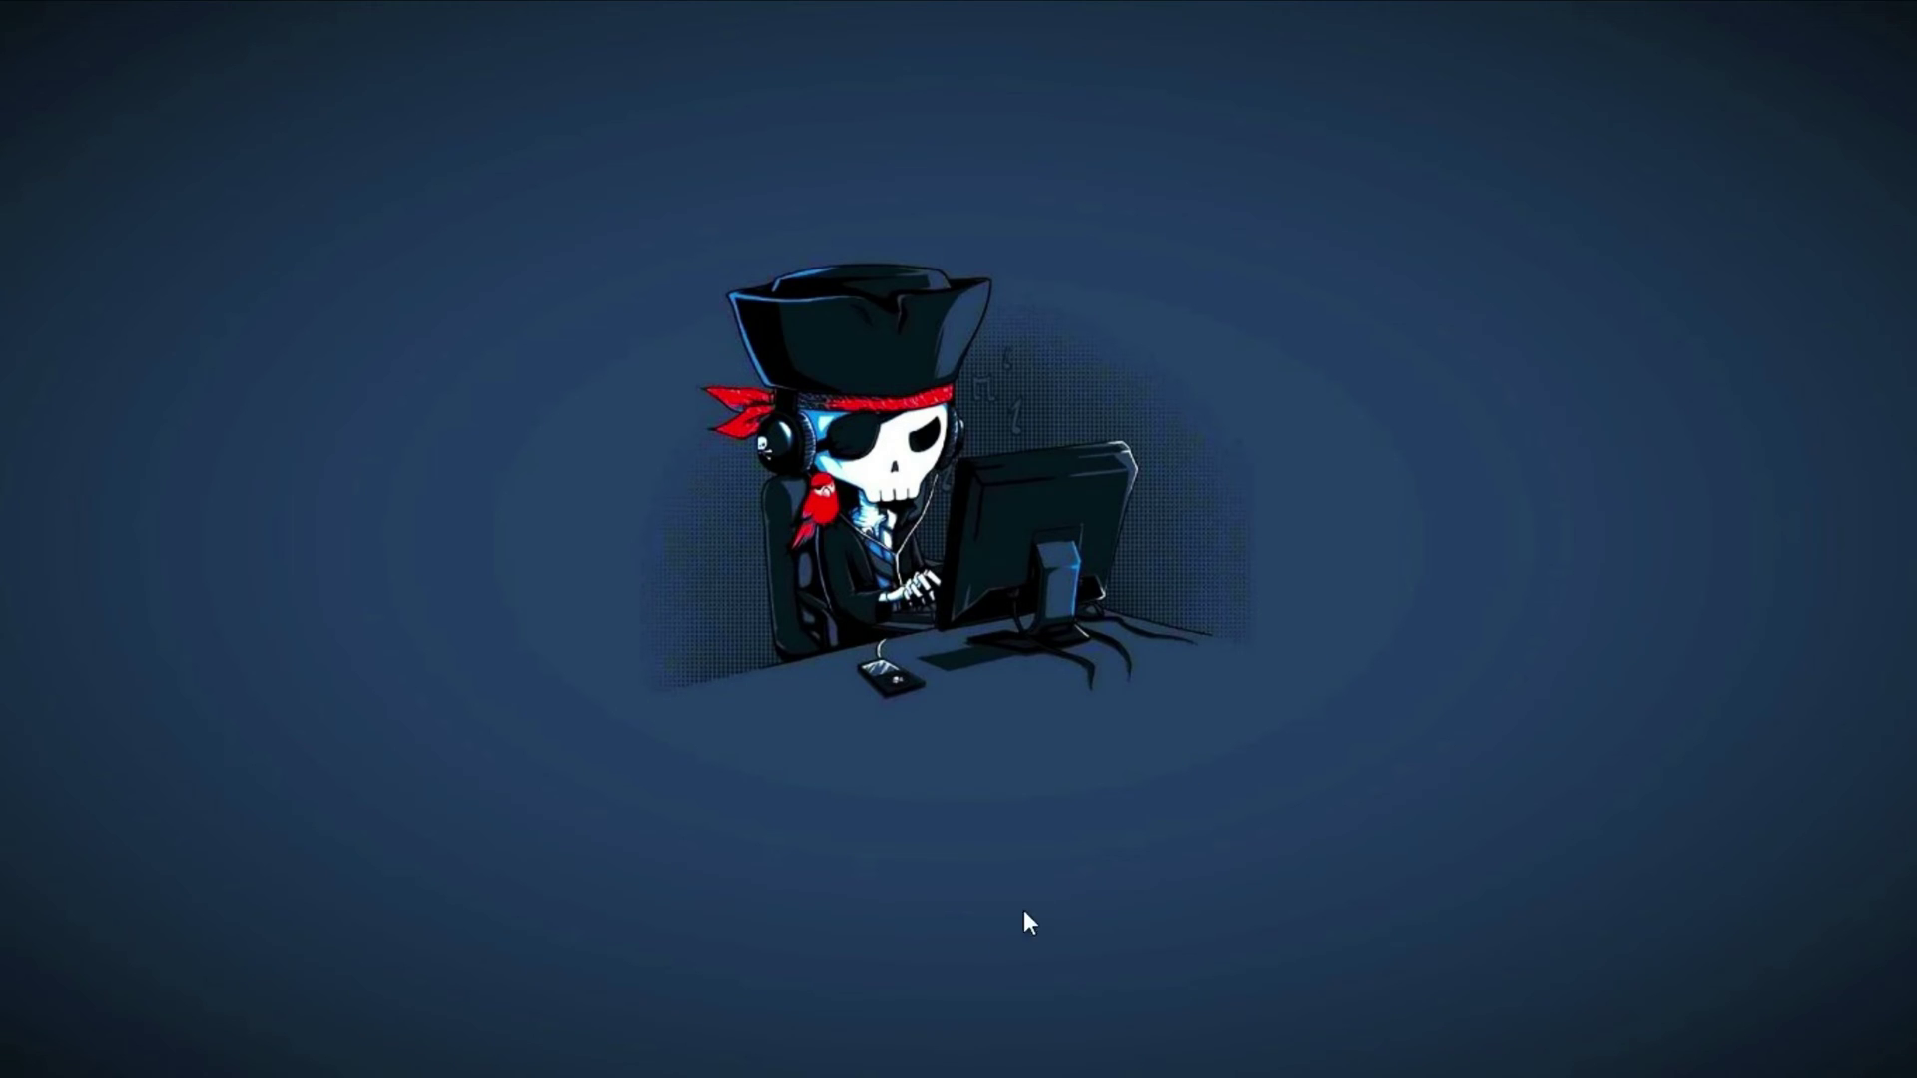
In This PC, open the Security tab of the 360 (E:) drive's properties
left_click(839, 1044)
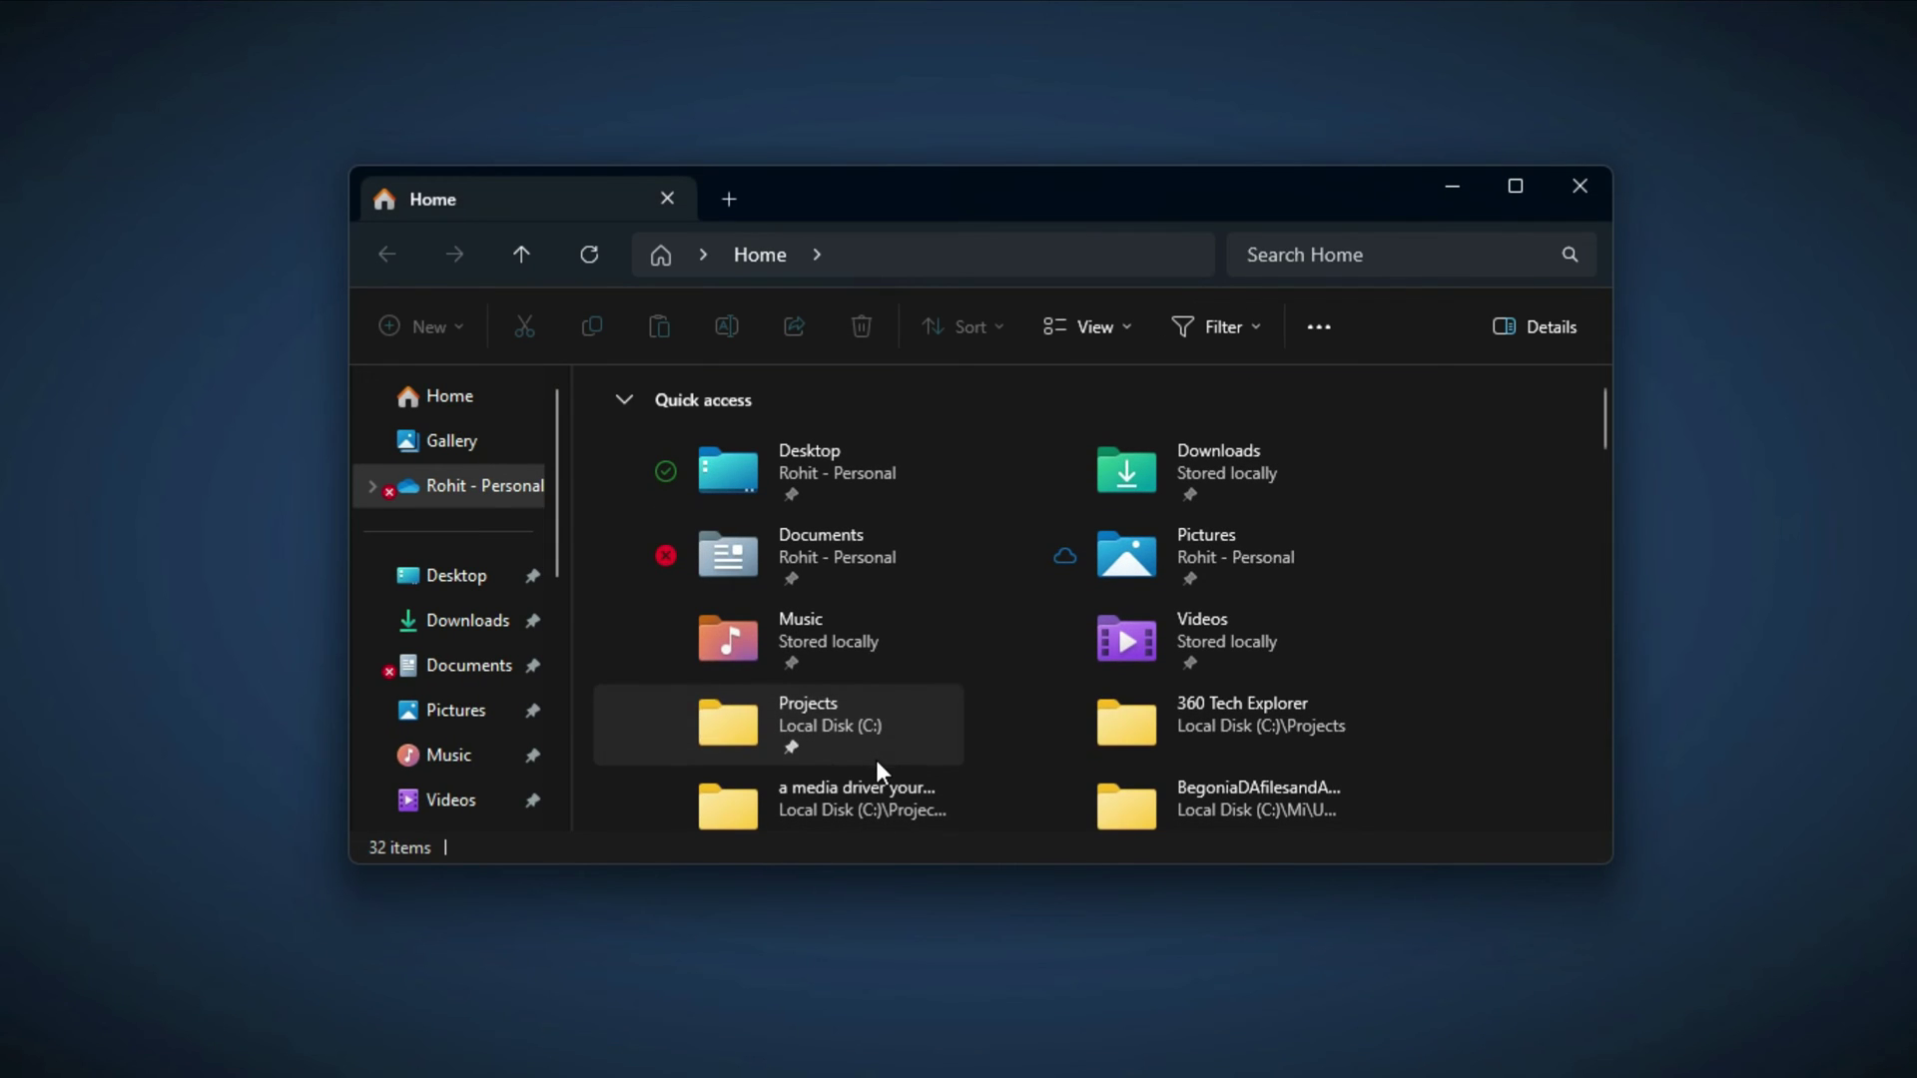
scroll(459, 739, "down", 4)
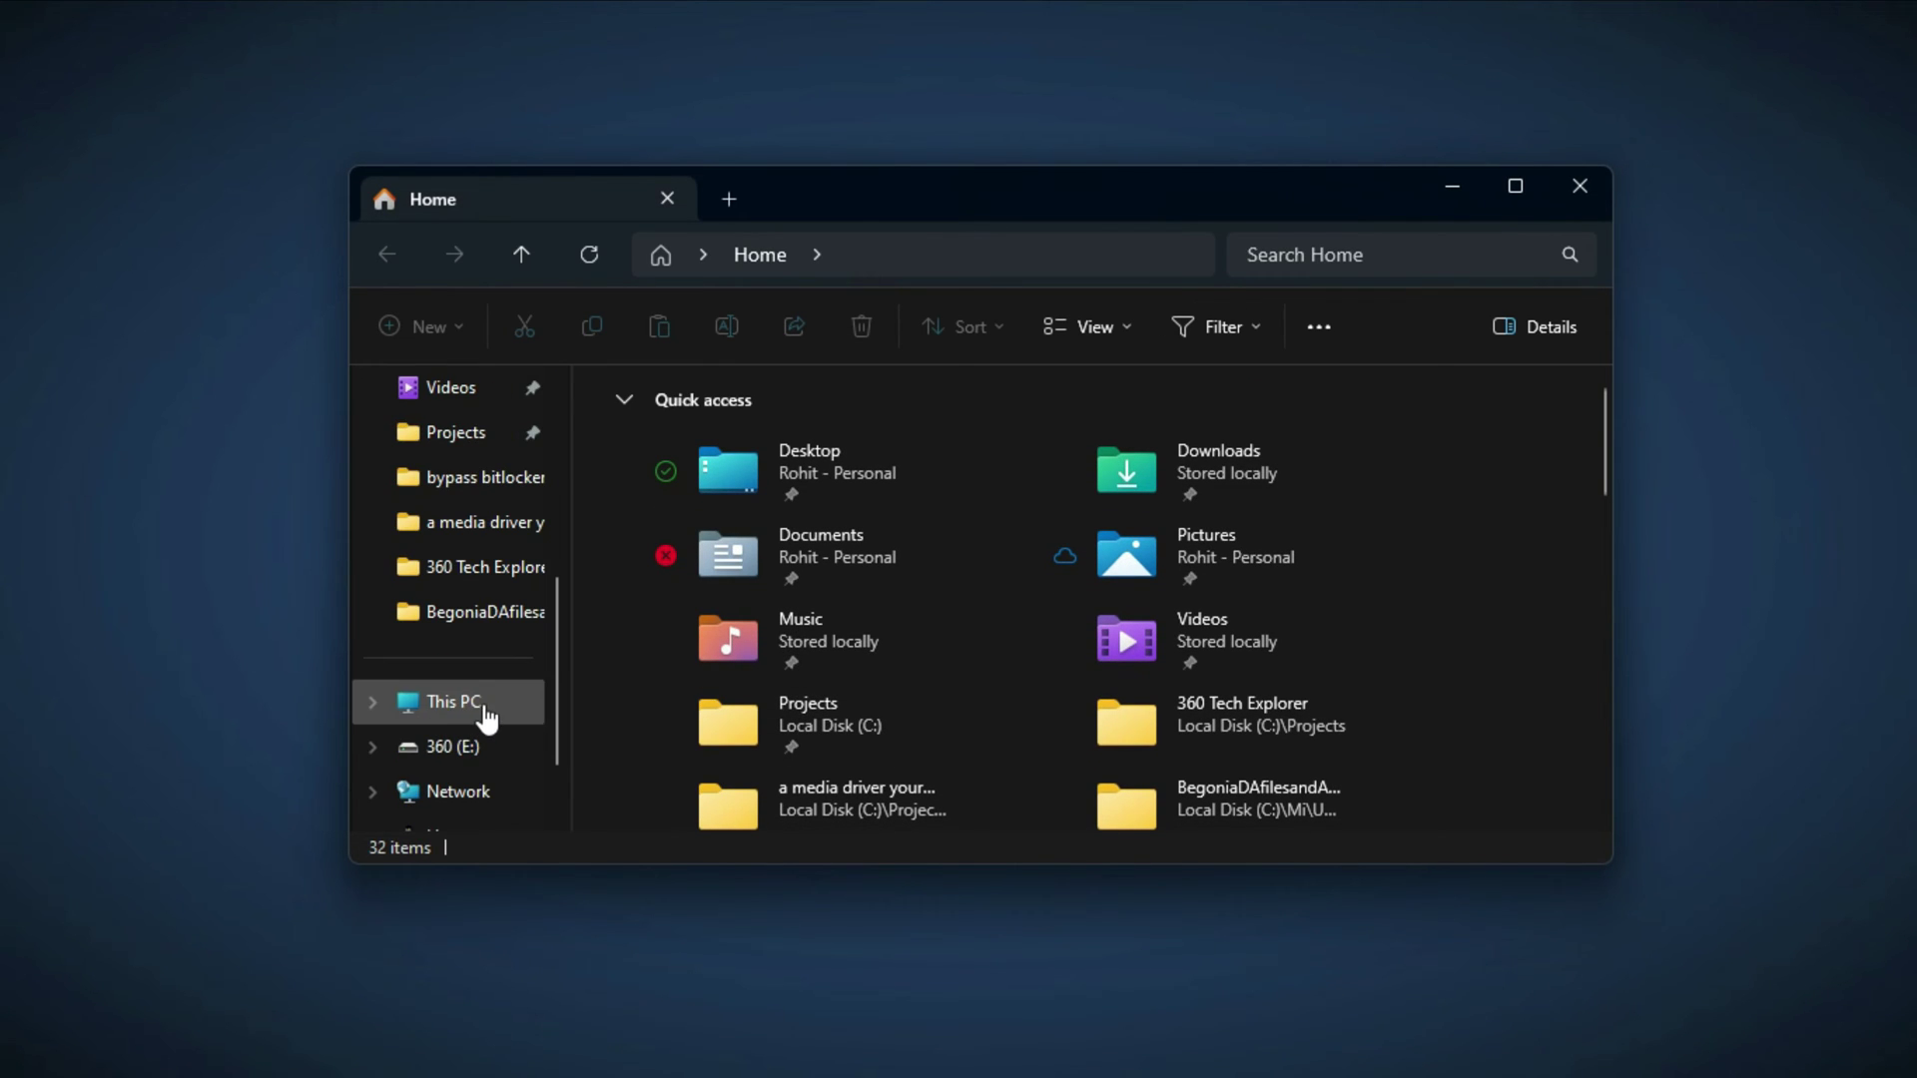
left_click(485, 711)
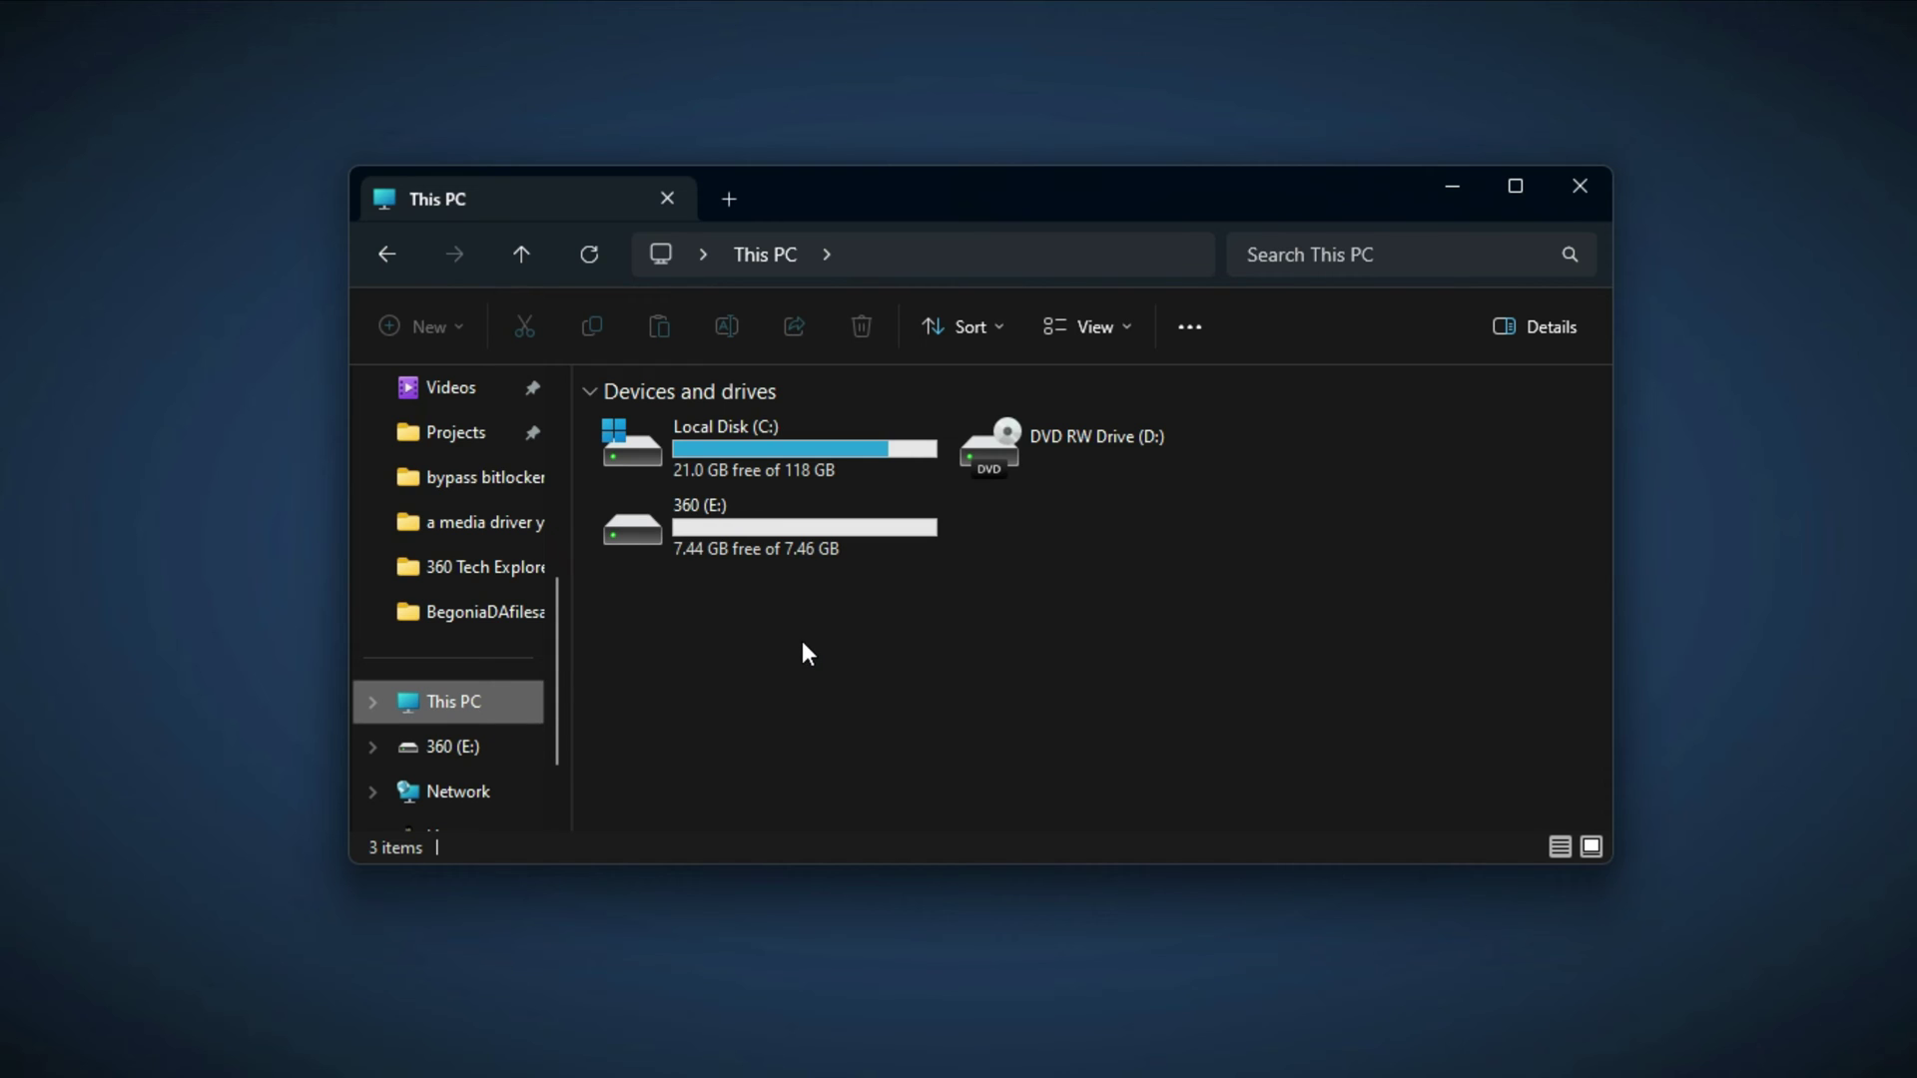
left_click(765, 539)
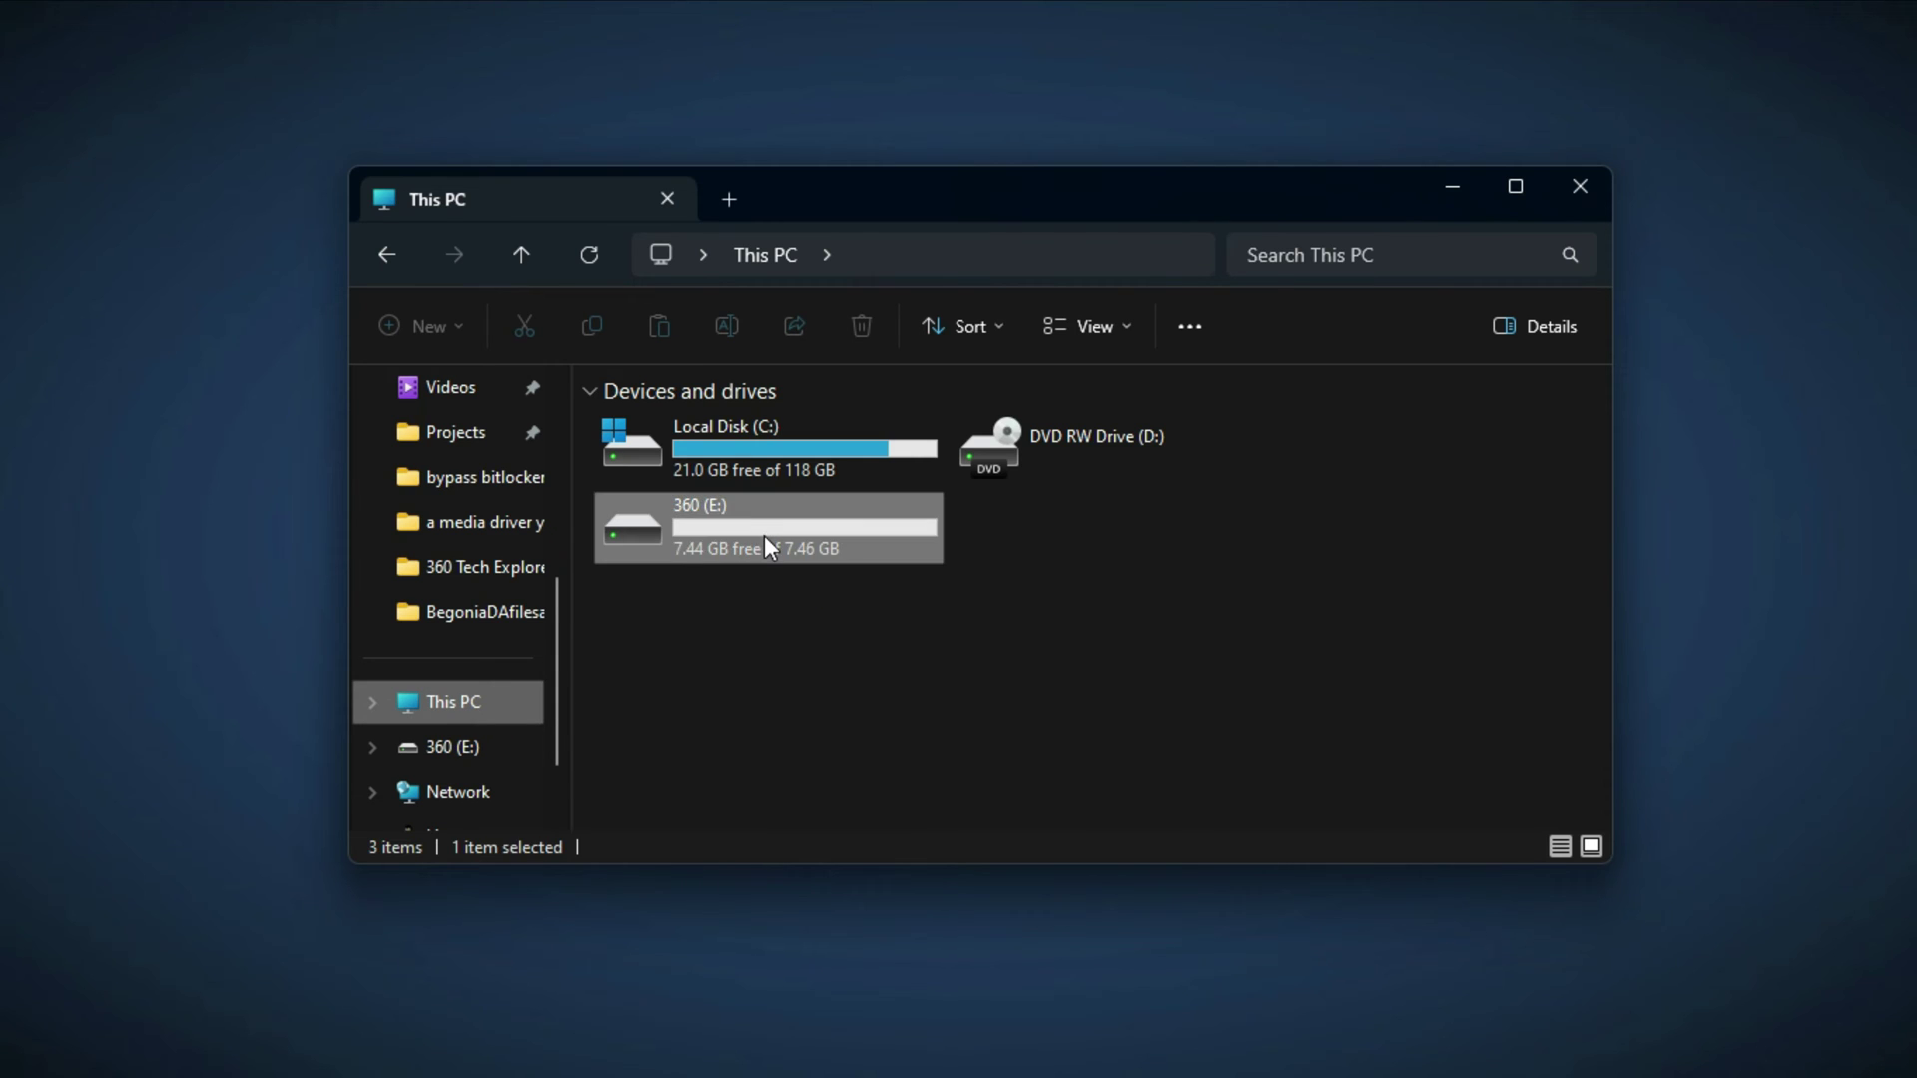
right_click(764, 544)
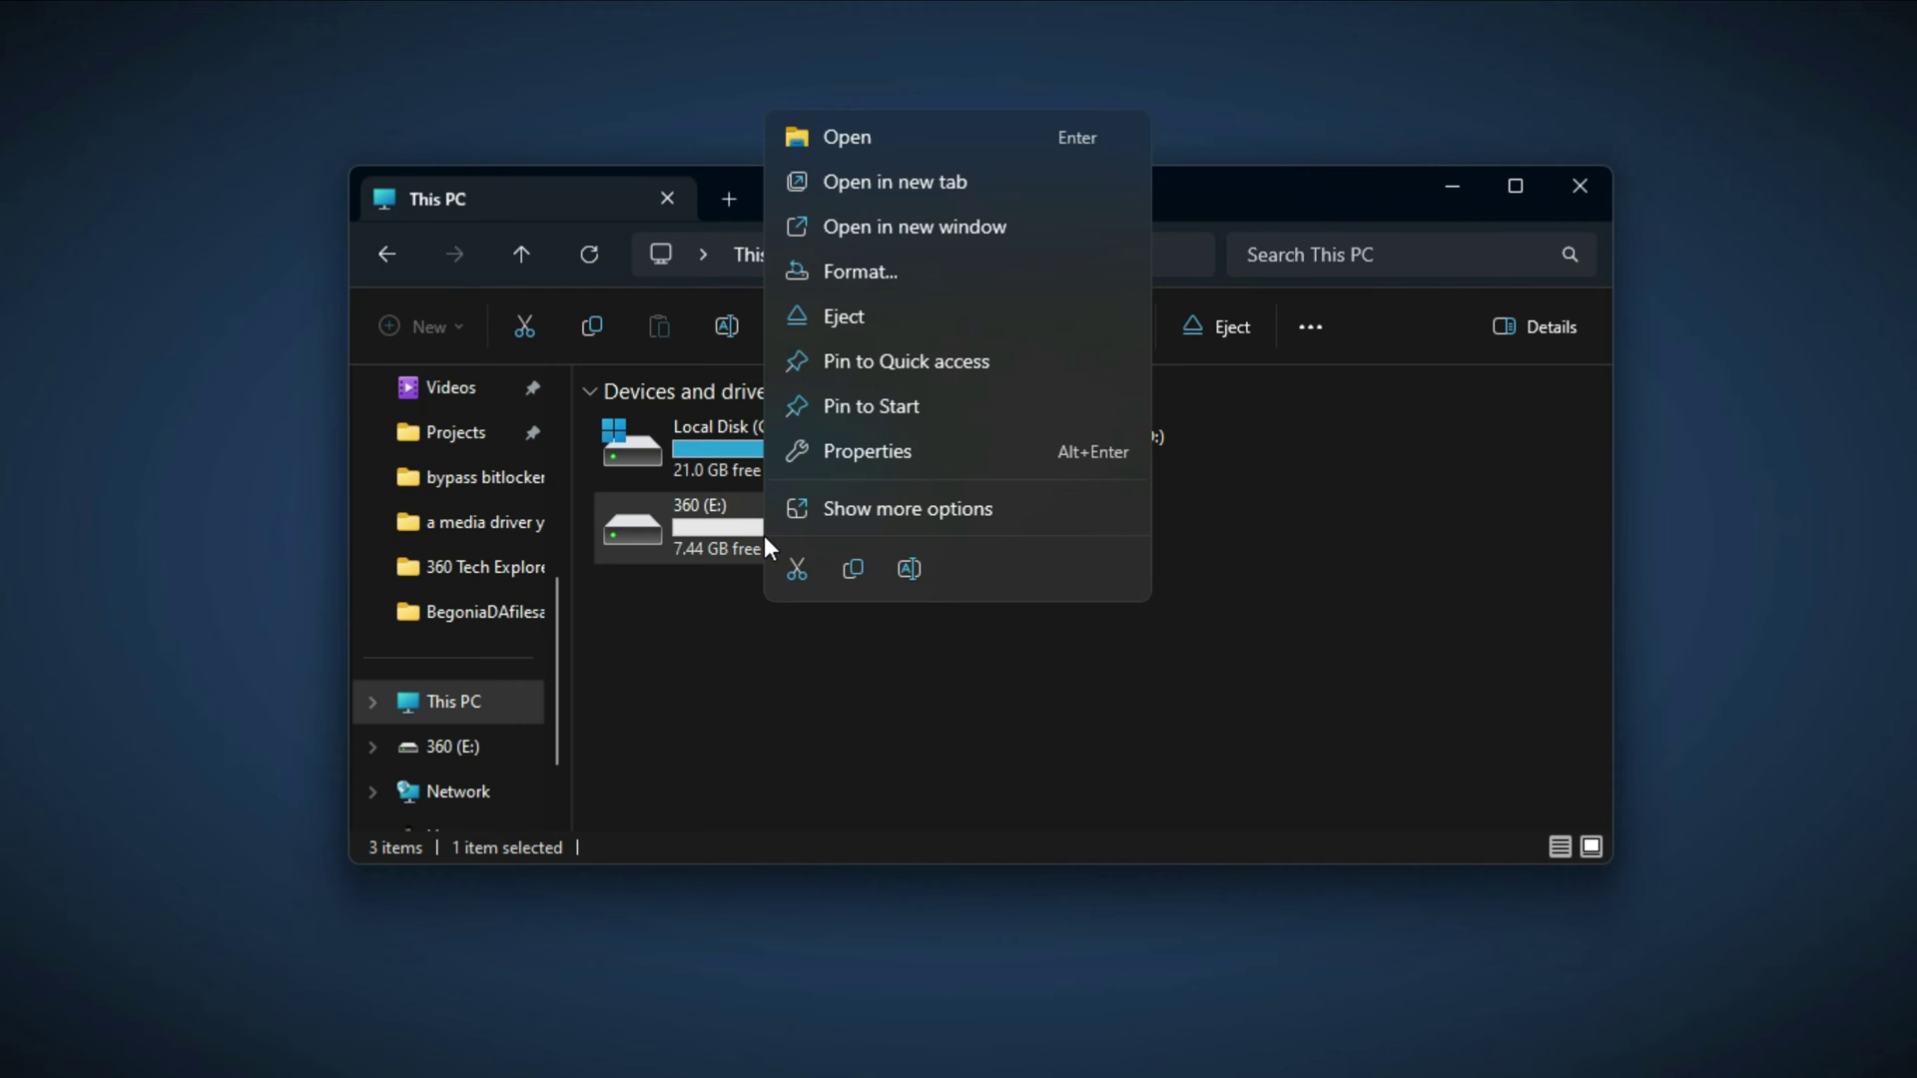
left_click(870, 465)
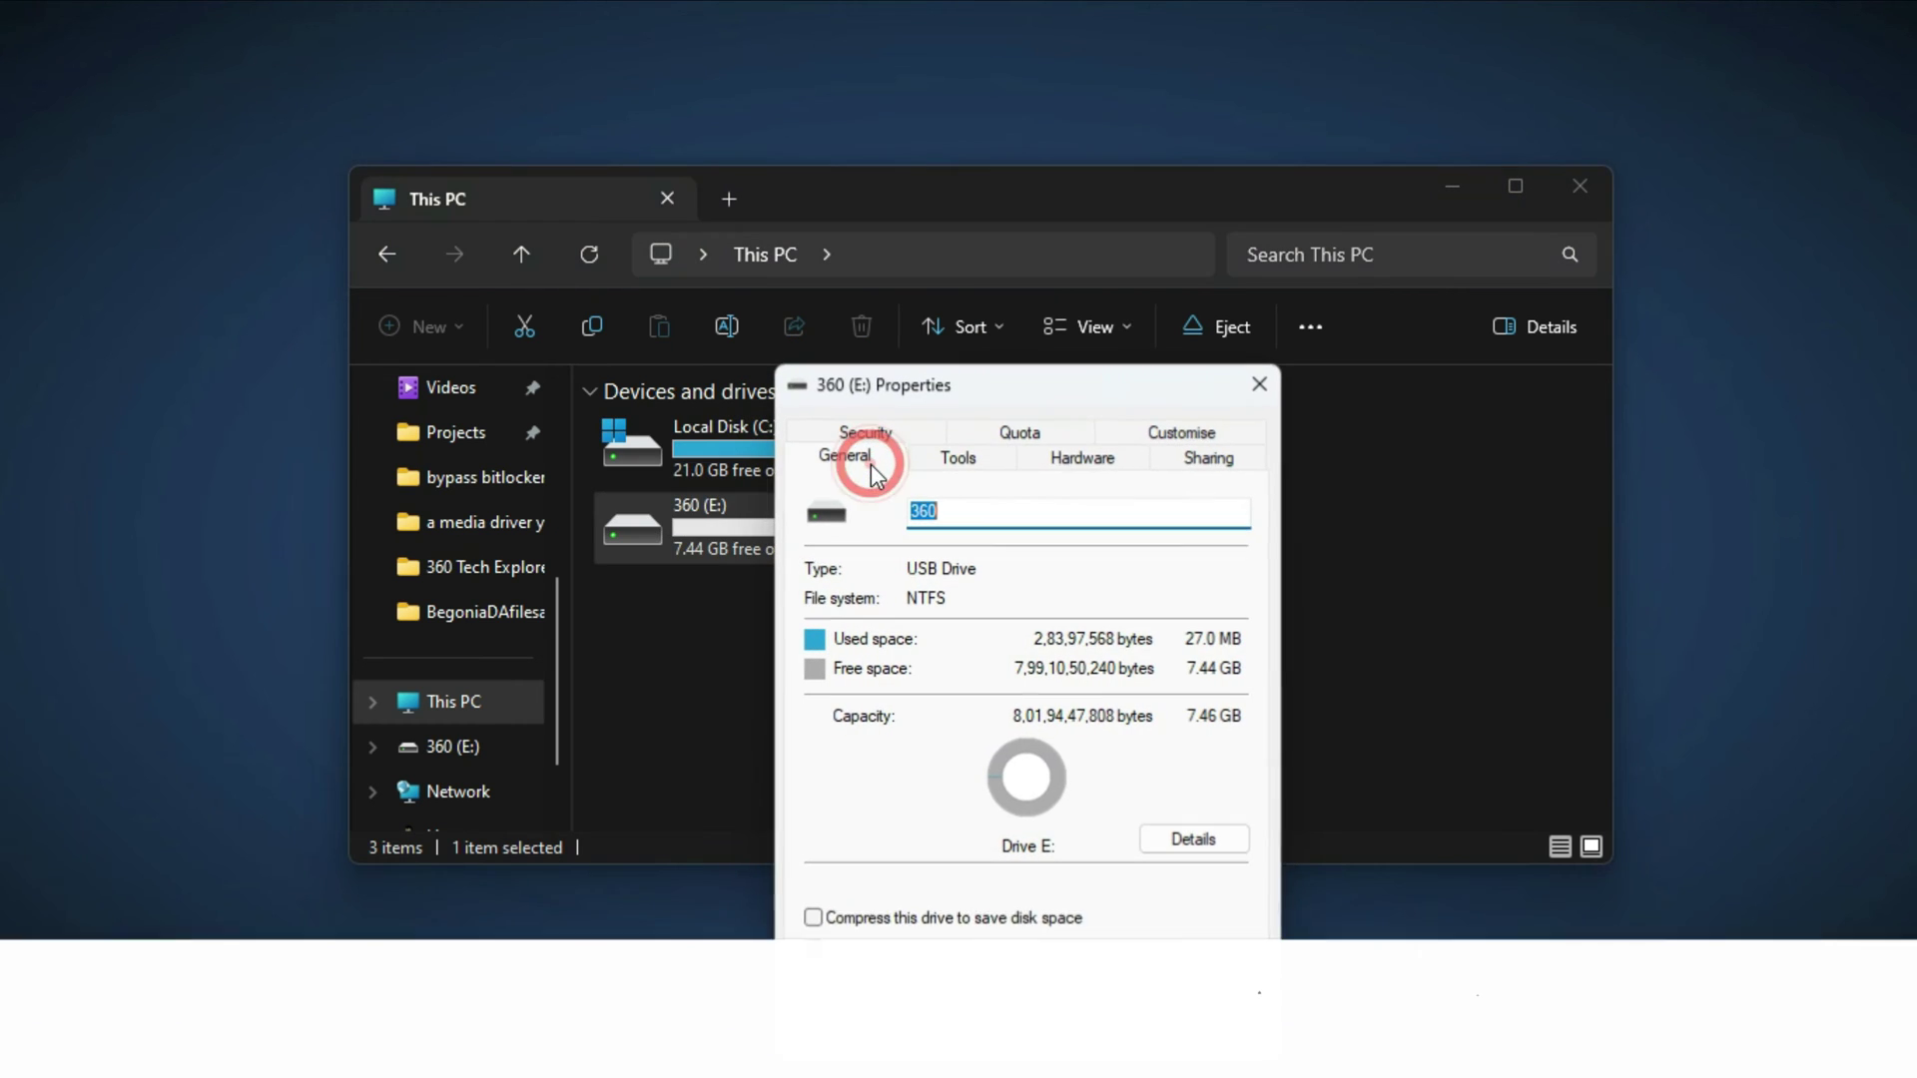
left_click(882, 439)
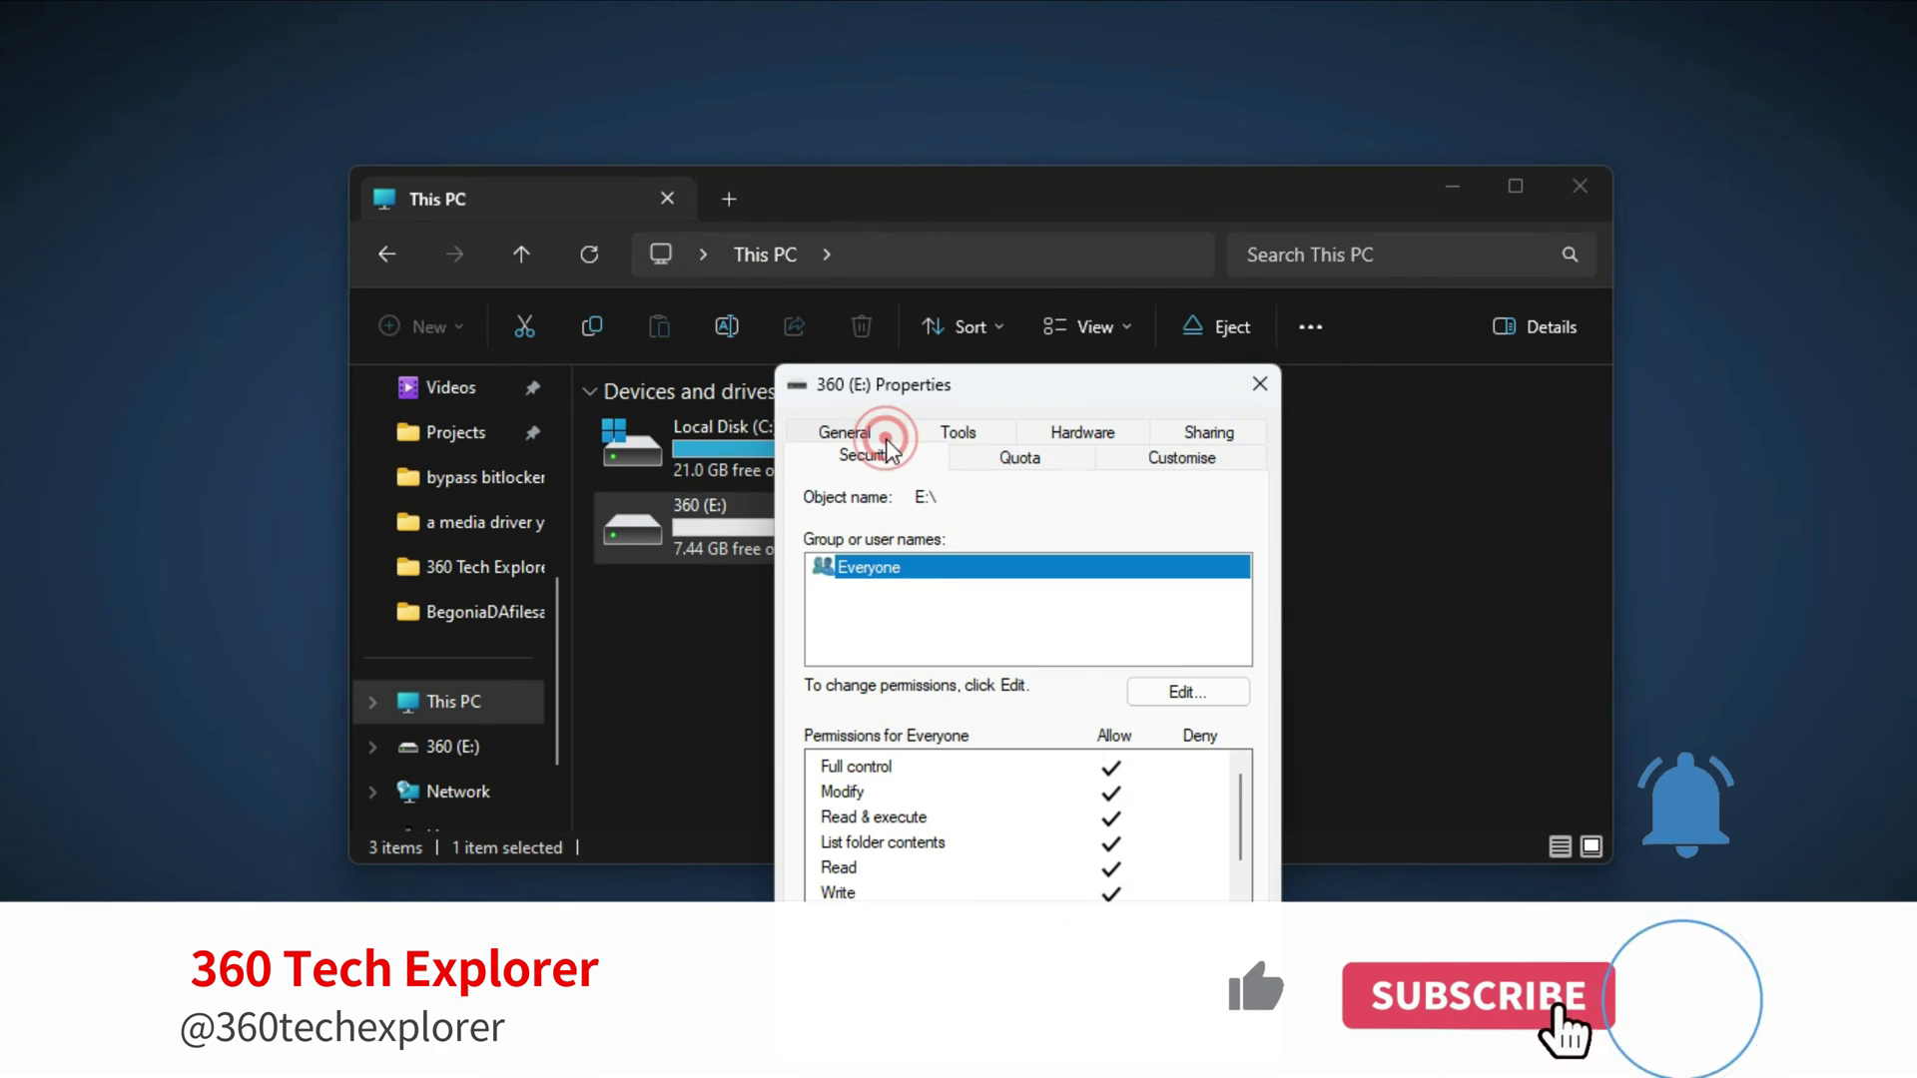
left_click(860, 769)
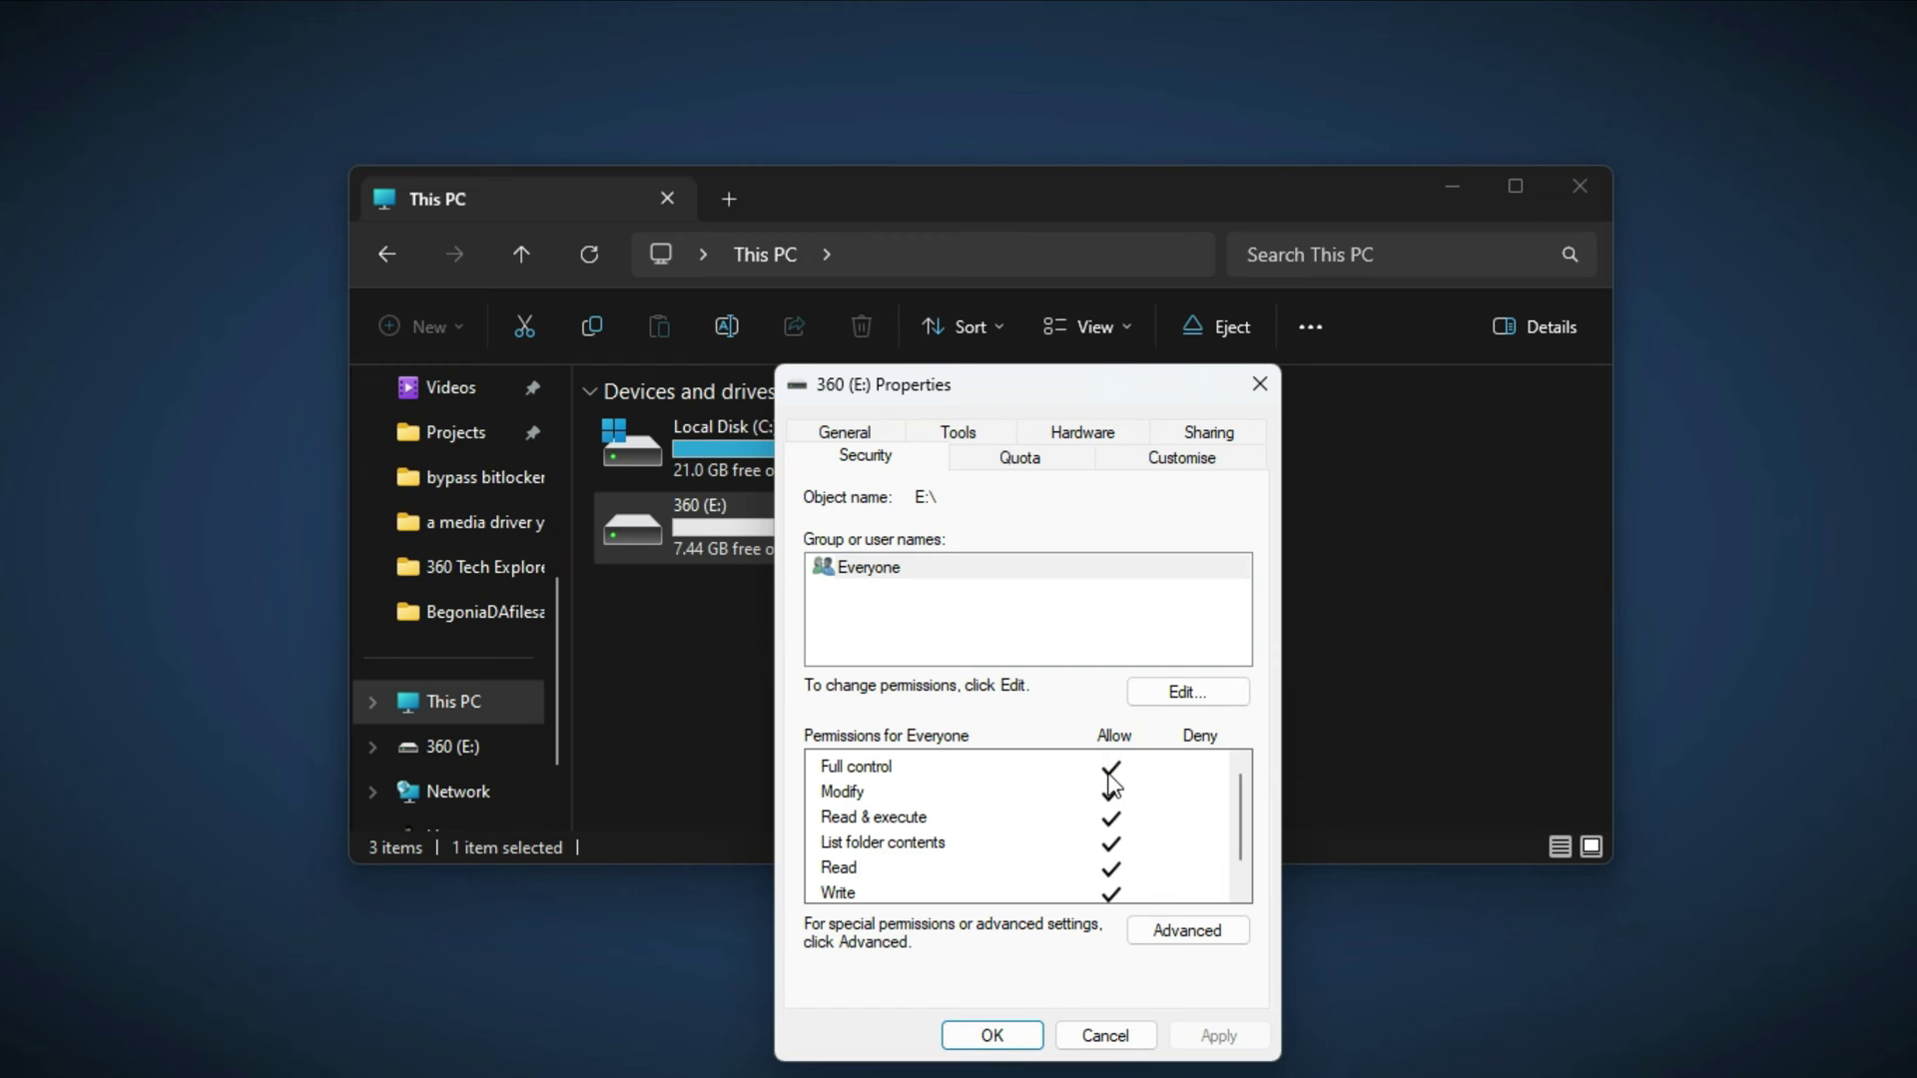
Allow Everyone Full control on 360 (E:), apply it despite the error, and close Properties
left_click(1183, 692)
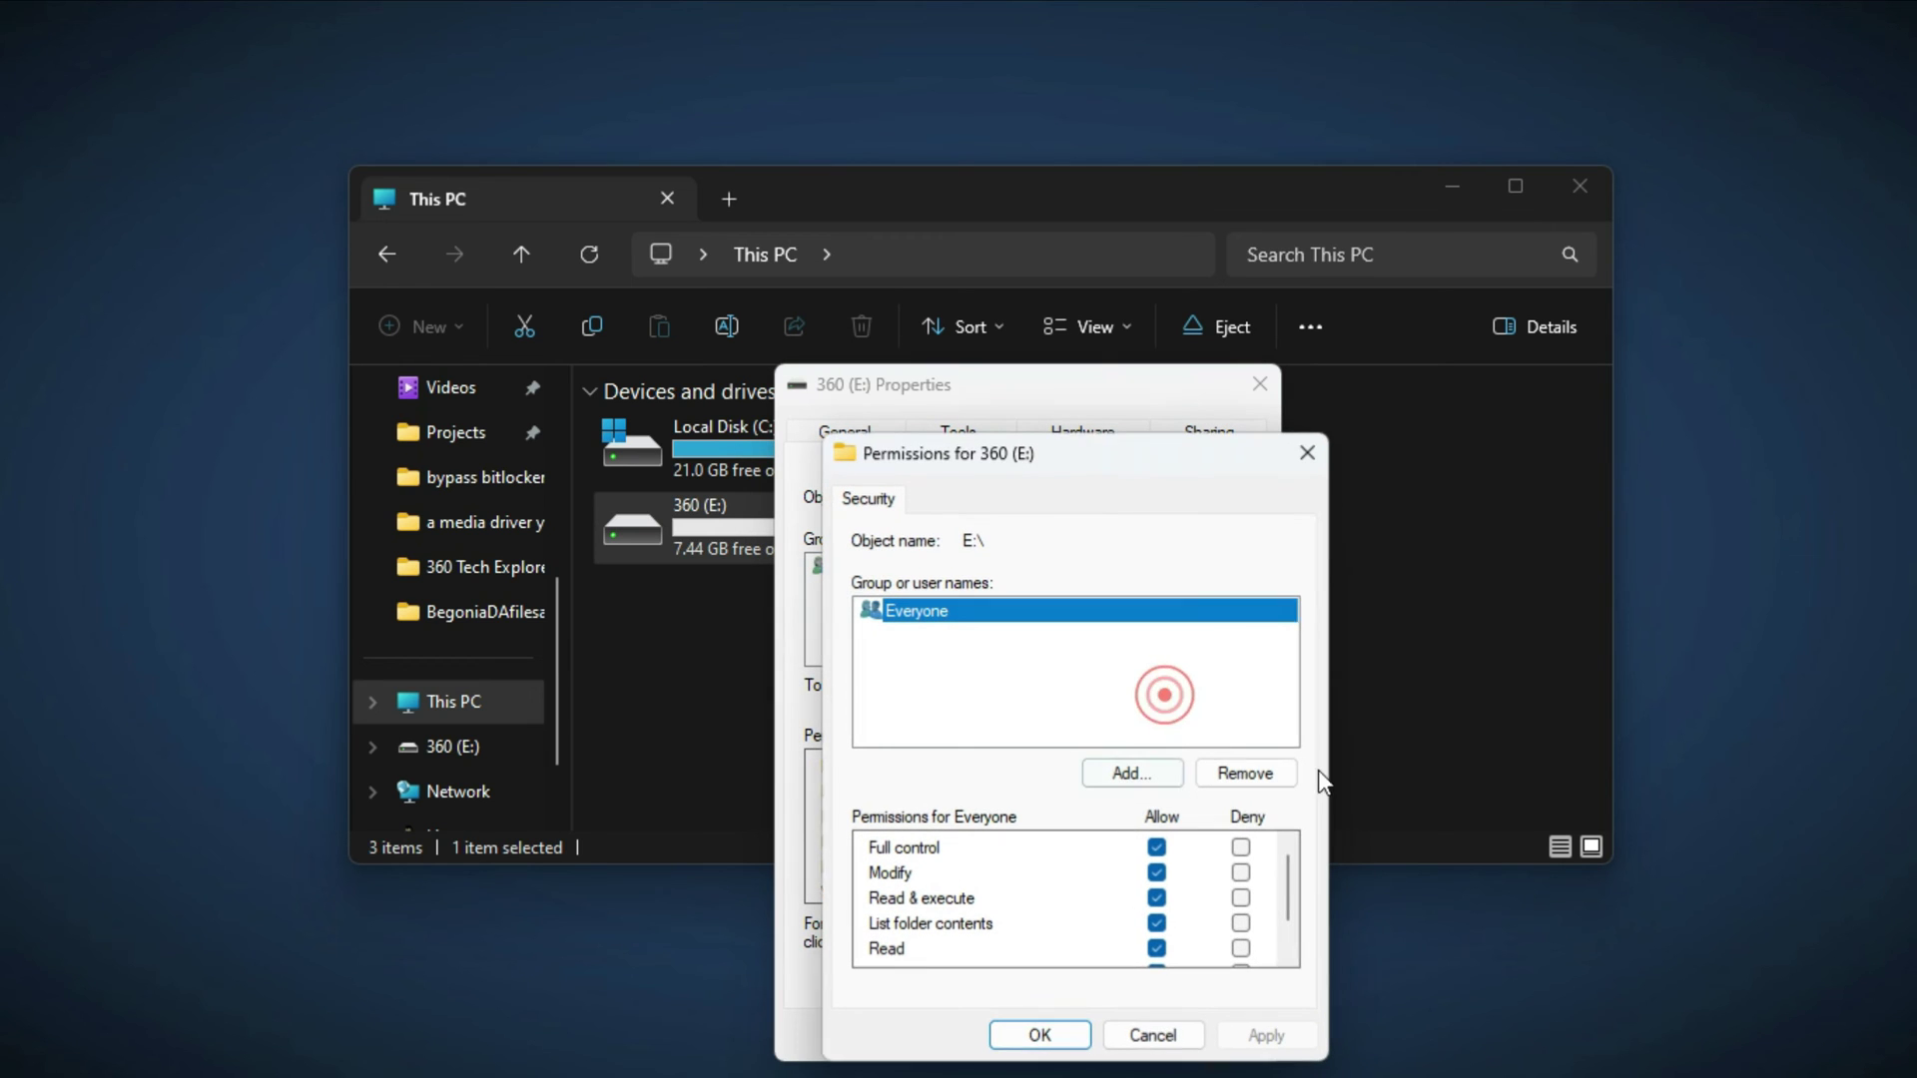
double_click(1158, 848)
left_click(1260, 1036)
left_click(1024, 701)
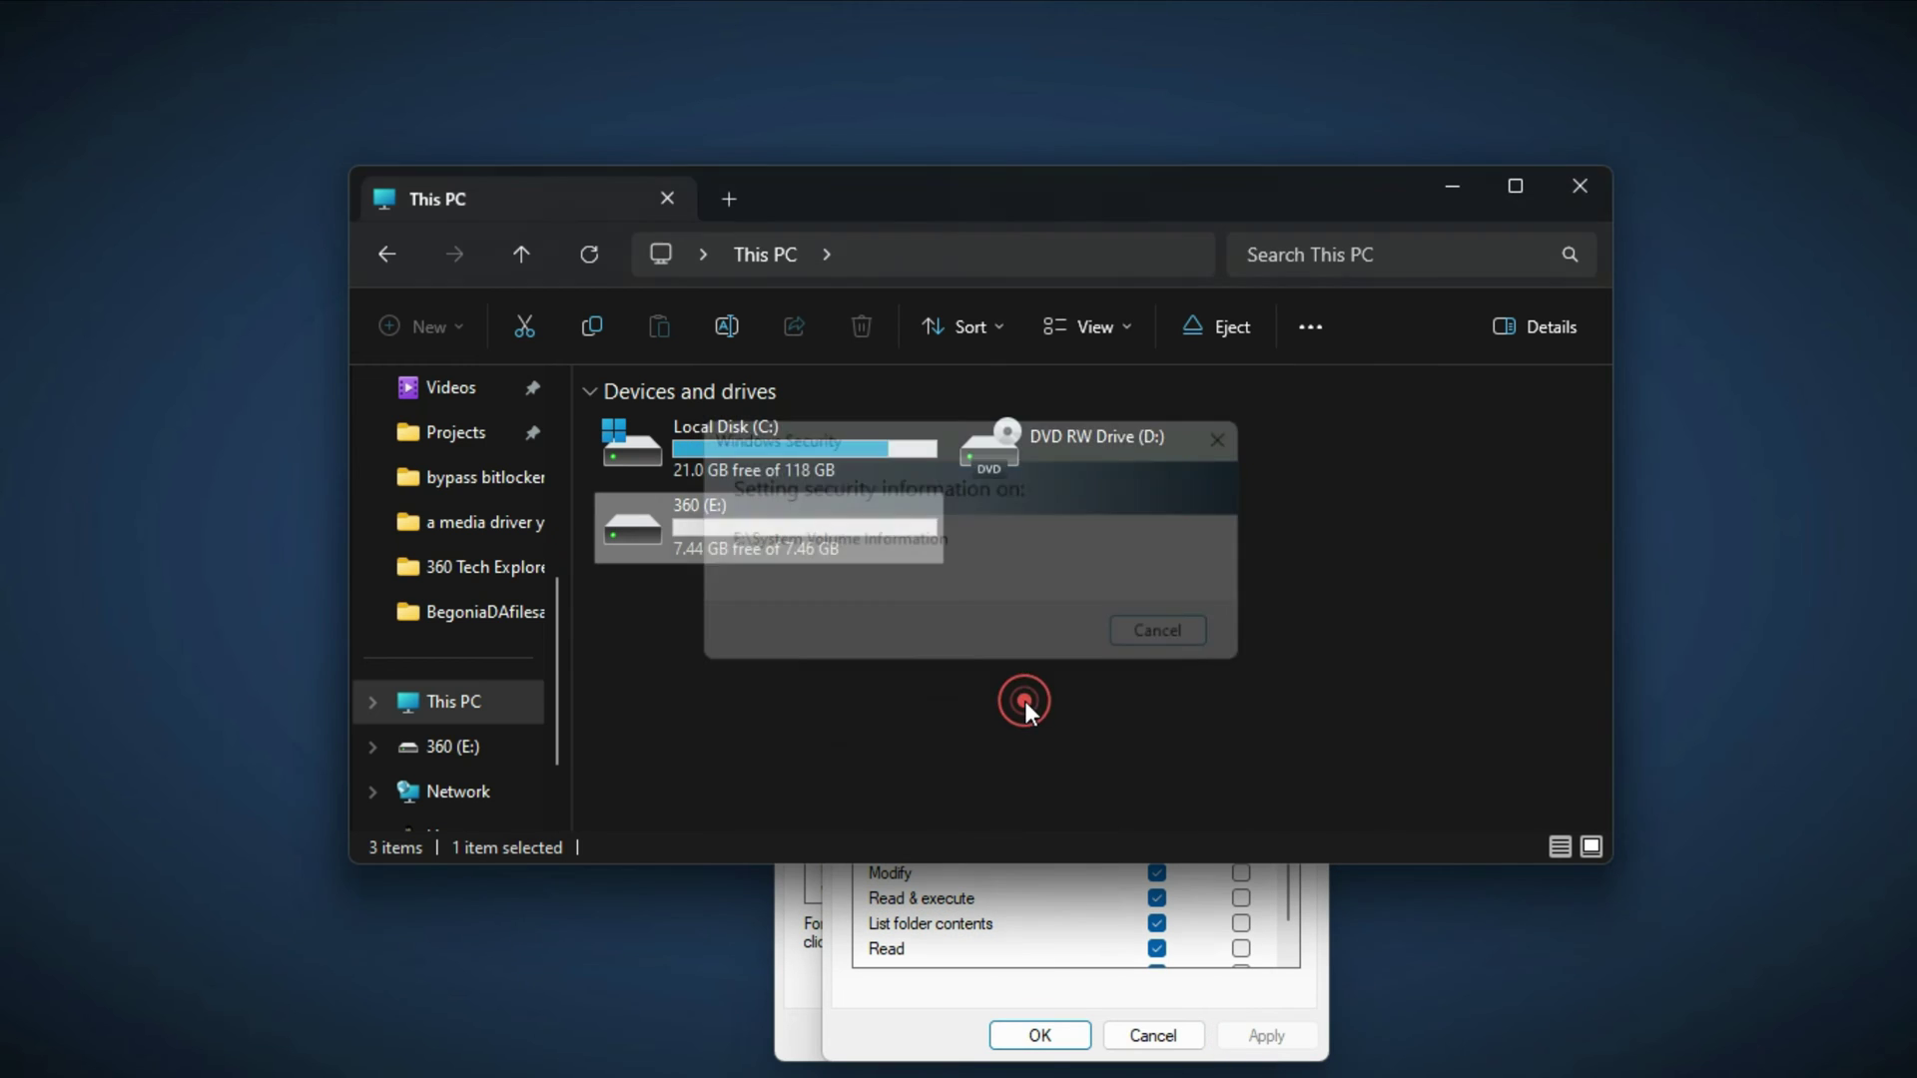
left_click(999, 1028)
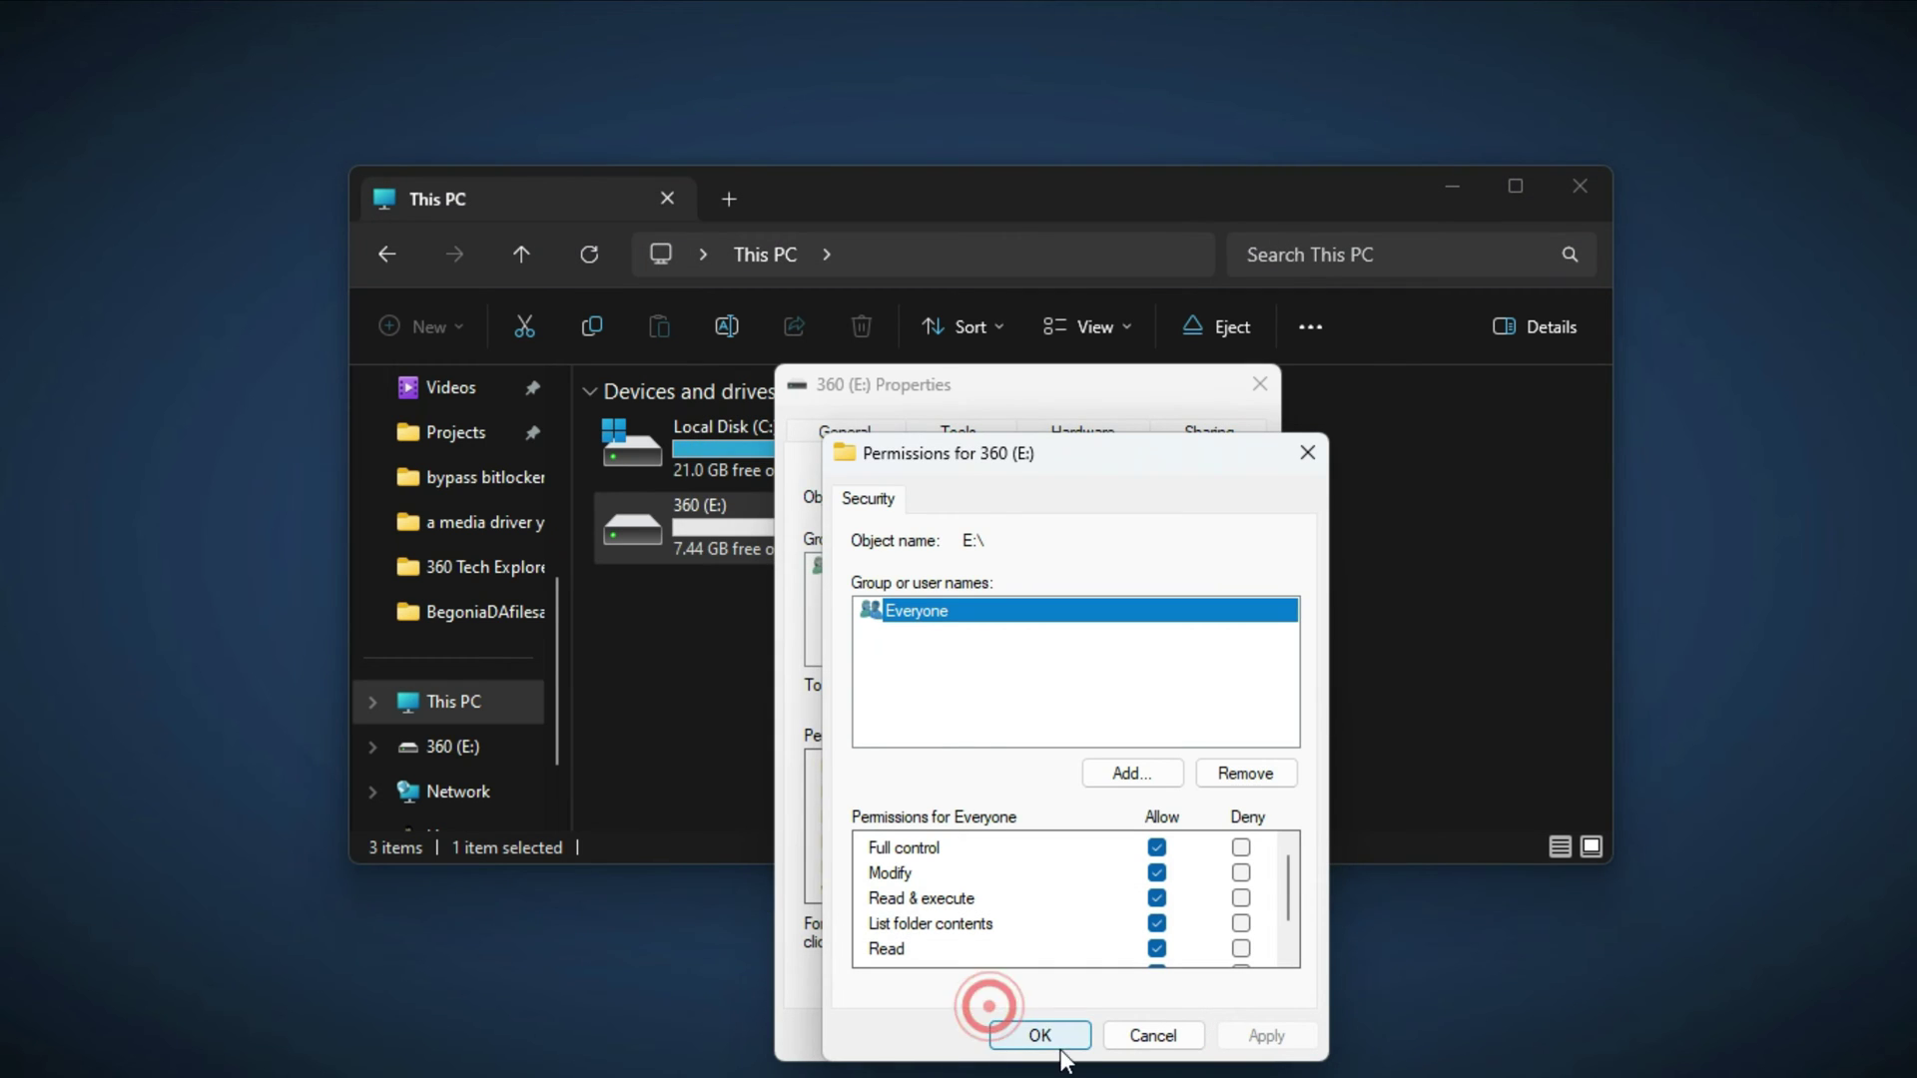
left_click(1056, 1038)
left_click(1016, 1035)
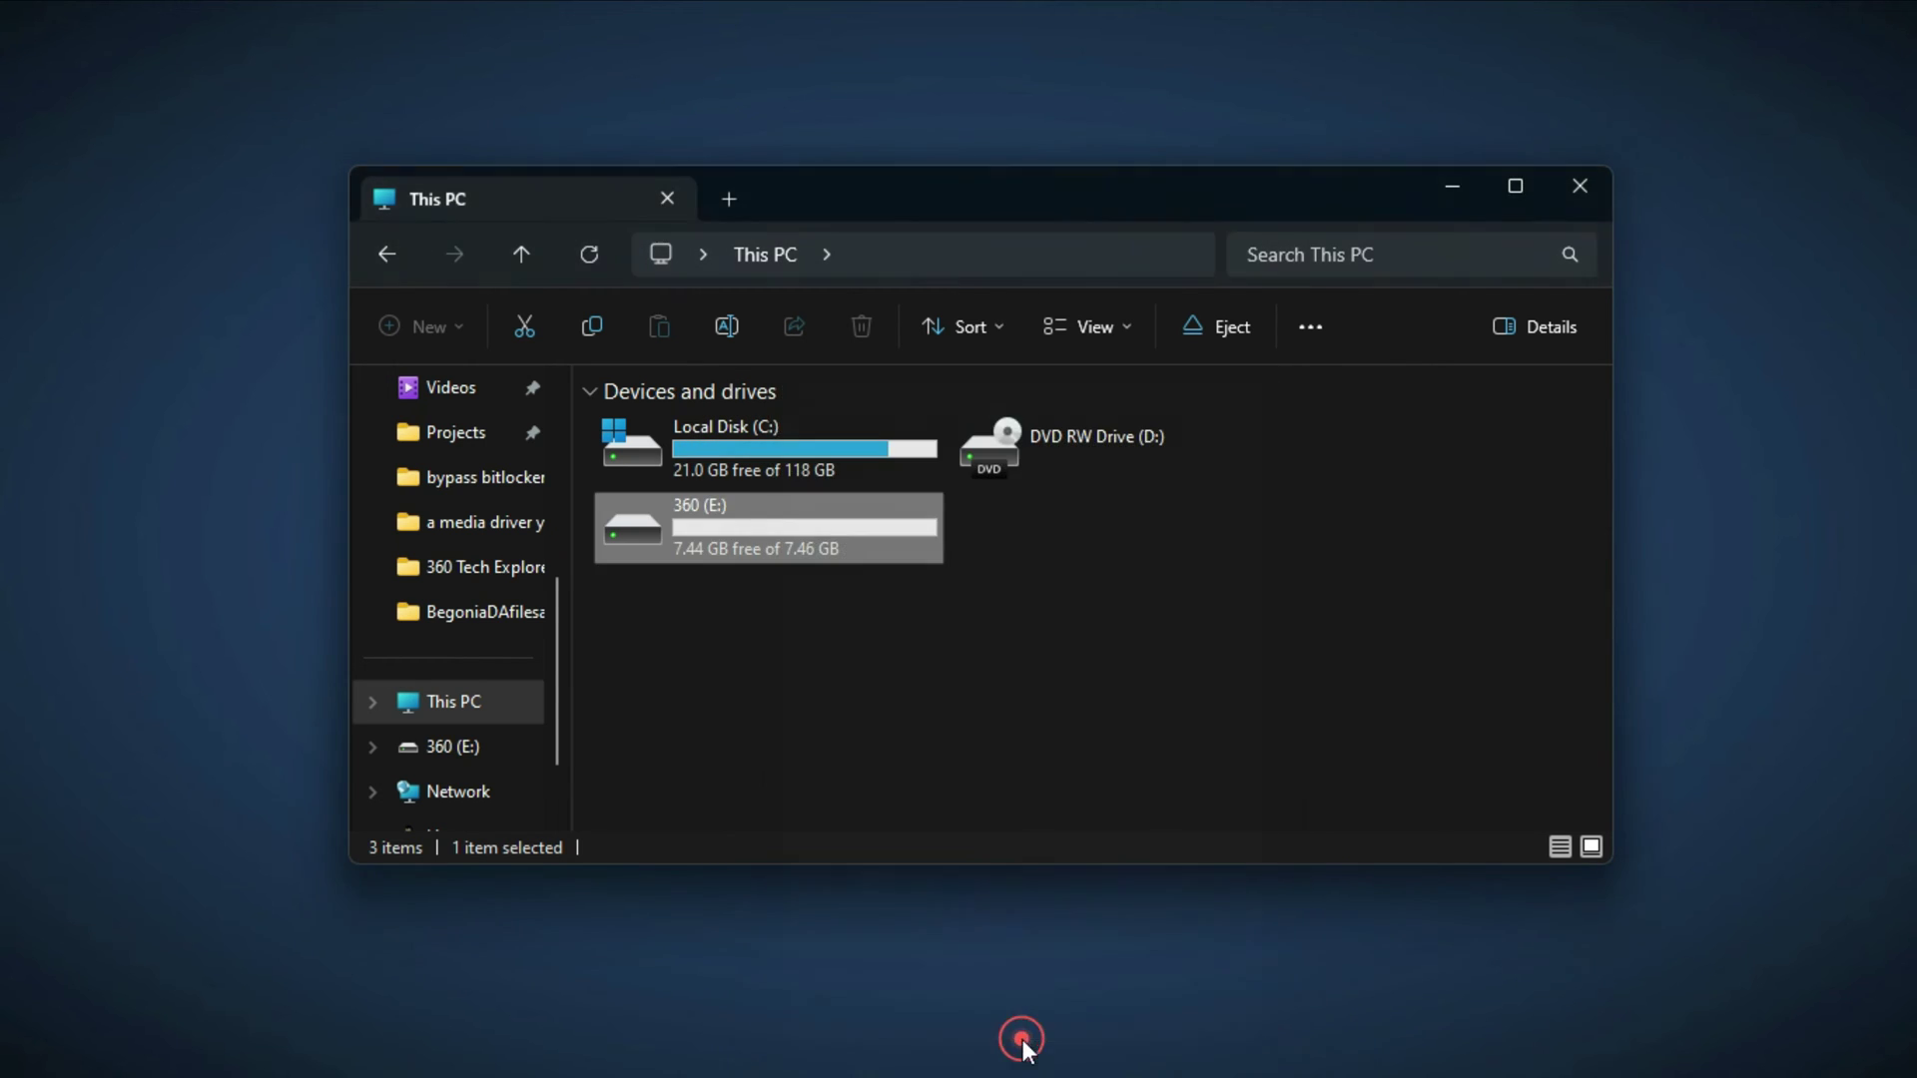
left_click(926, 727)
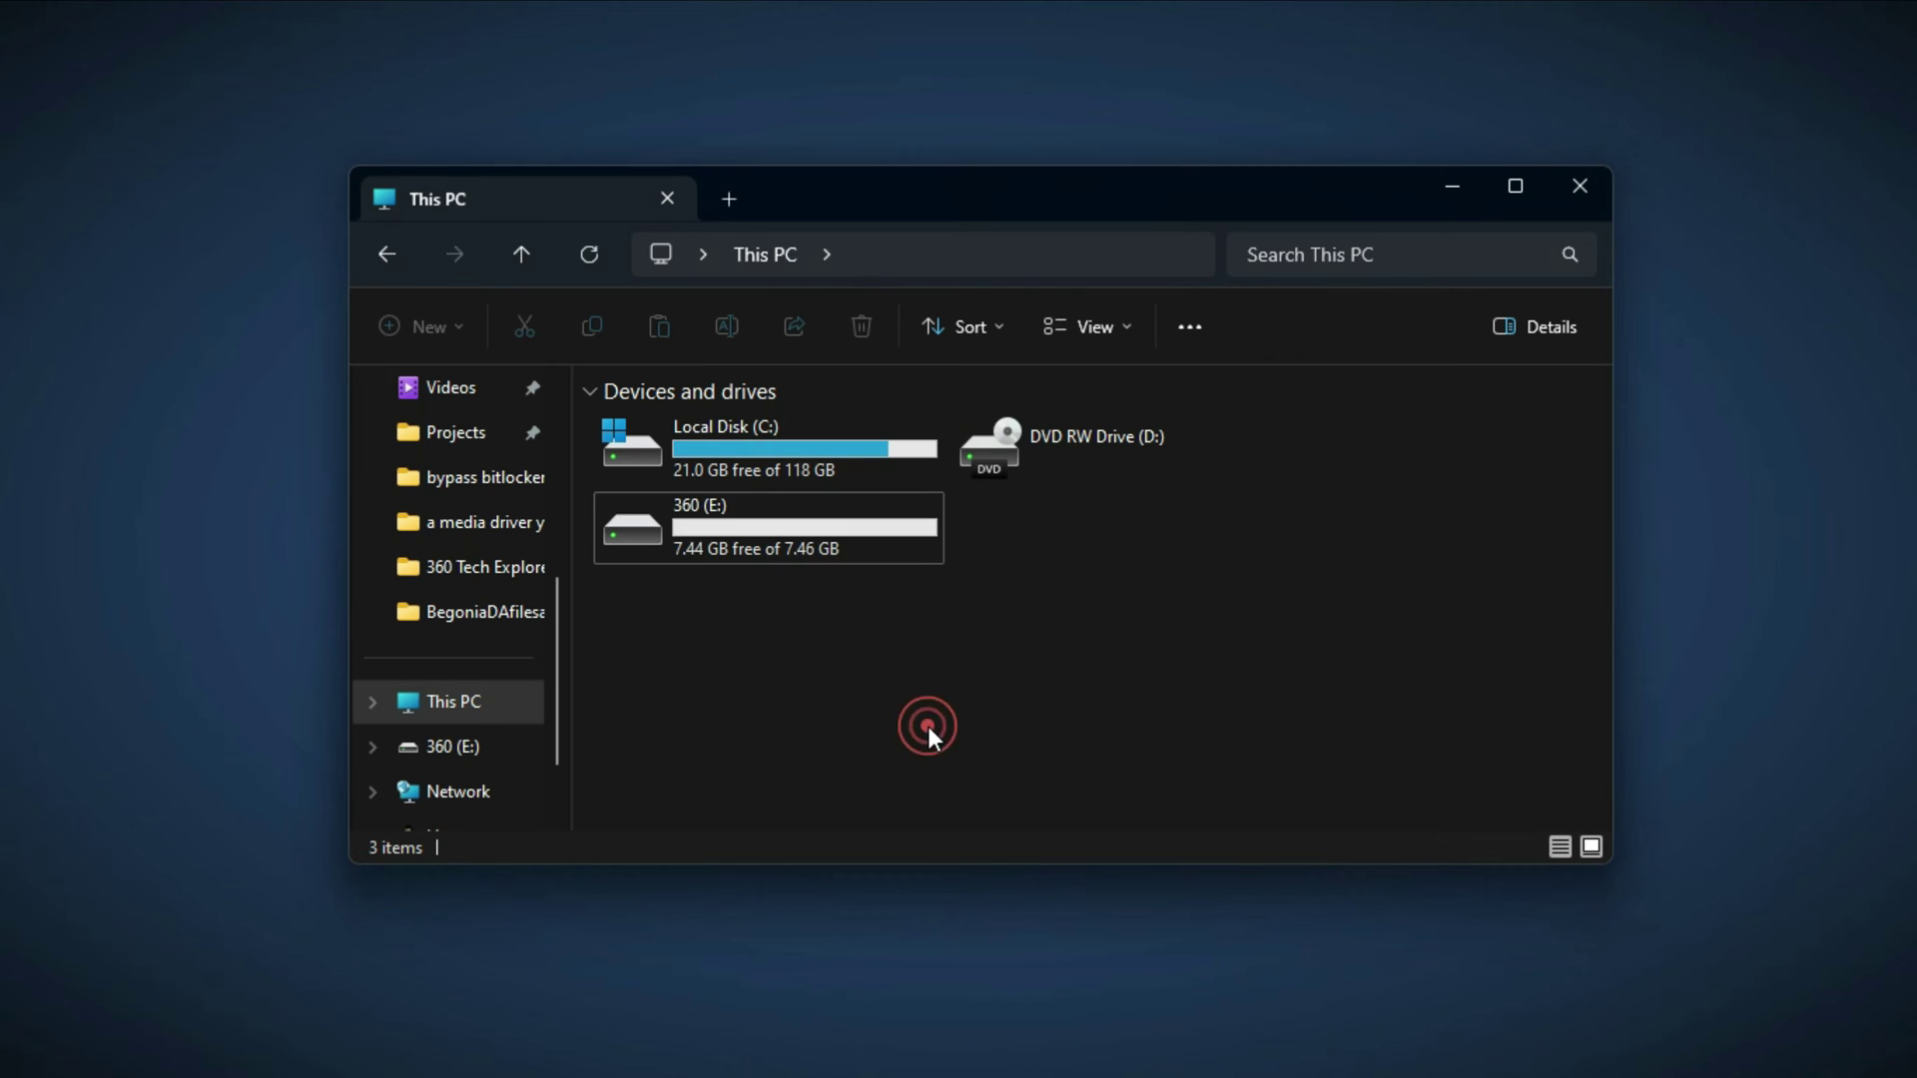
Close File Explorer, download the Partition Assistant freeware from diskpart.com in Chrome, and run the PAssist_Std installer
left_click(1579, 190)
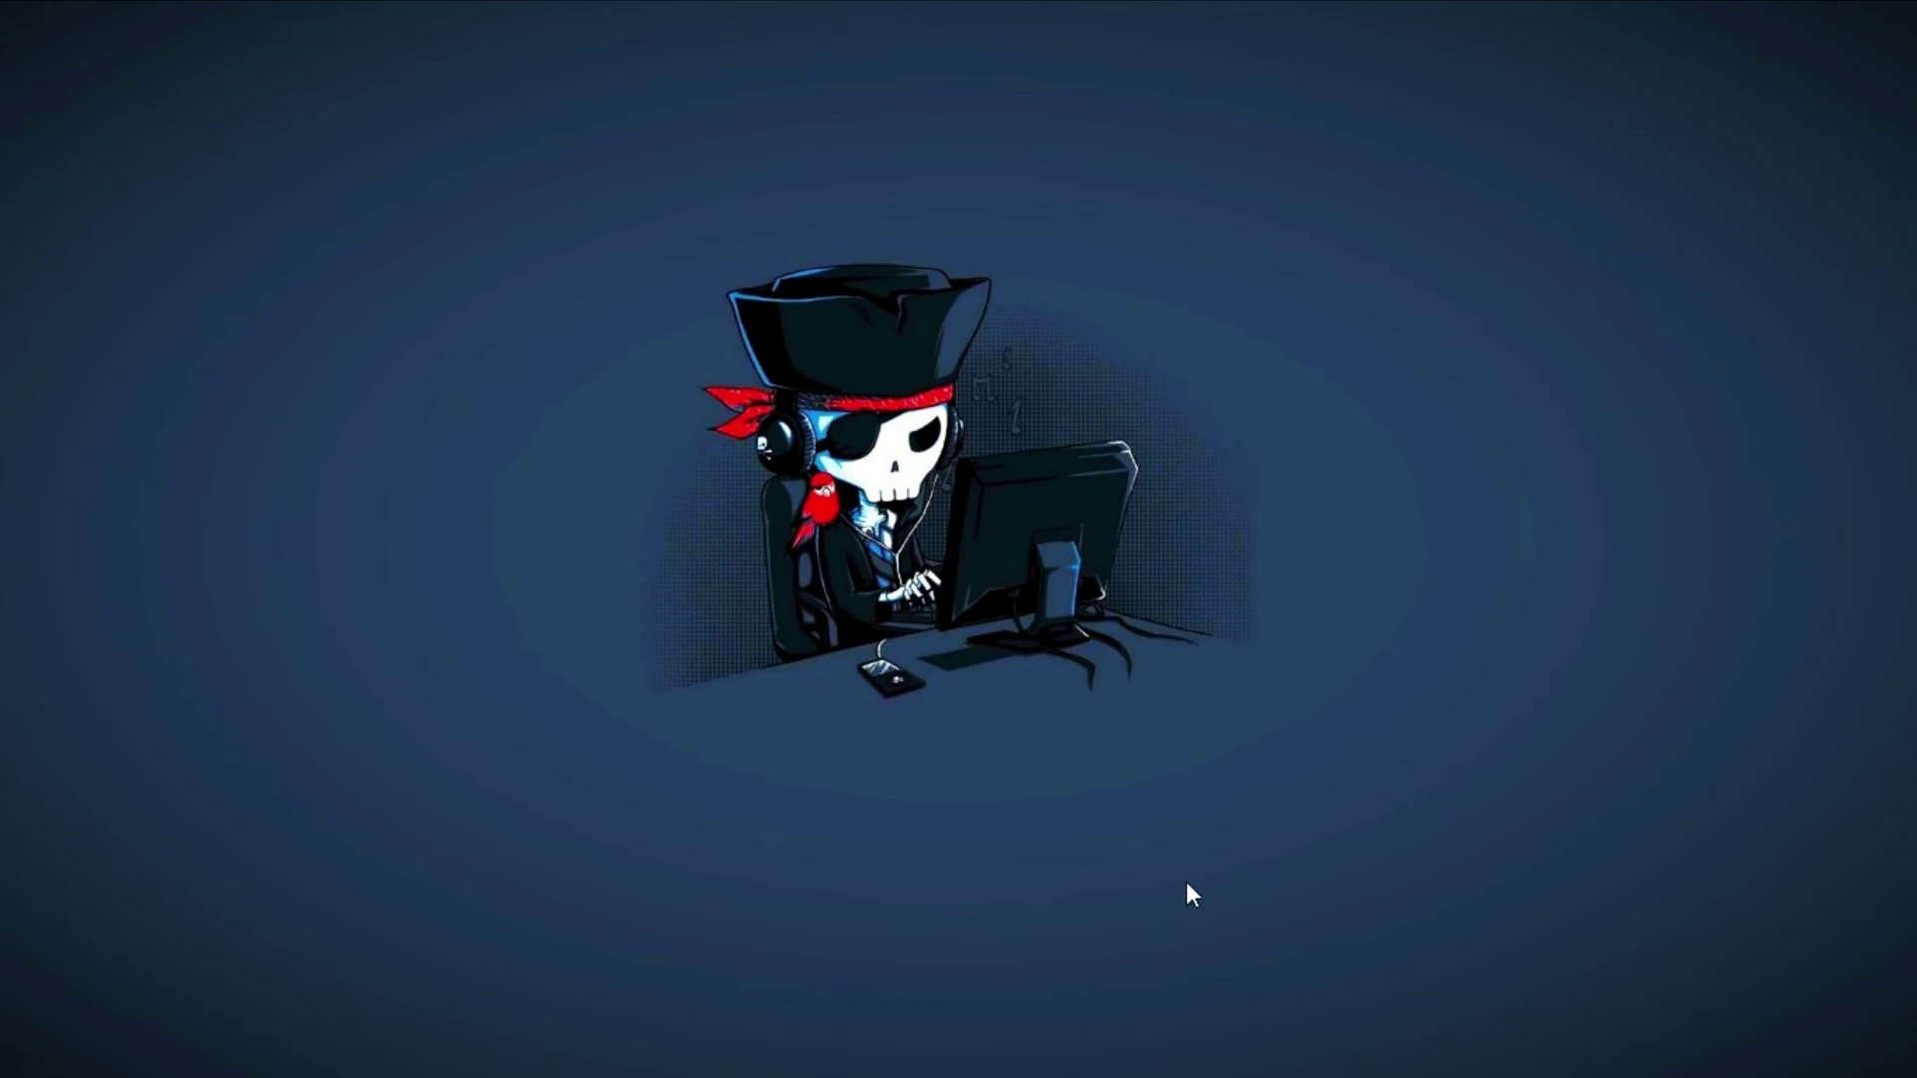
left_click(1018, 1045)
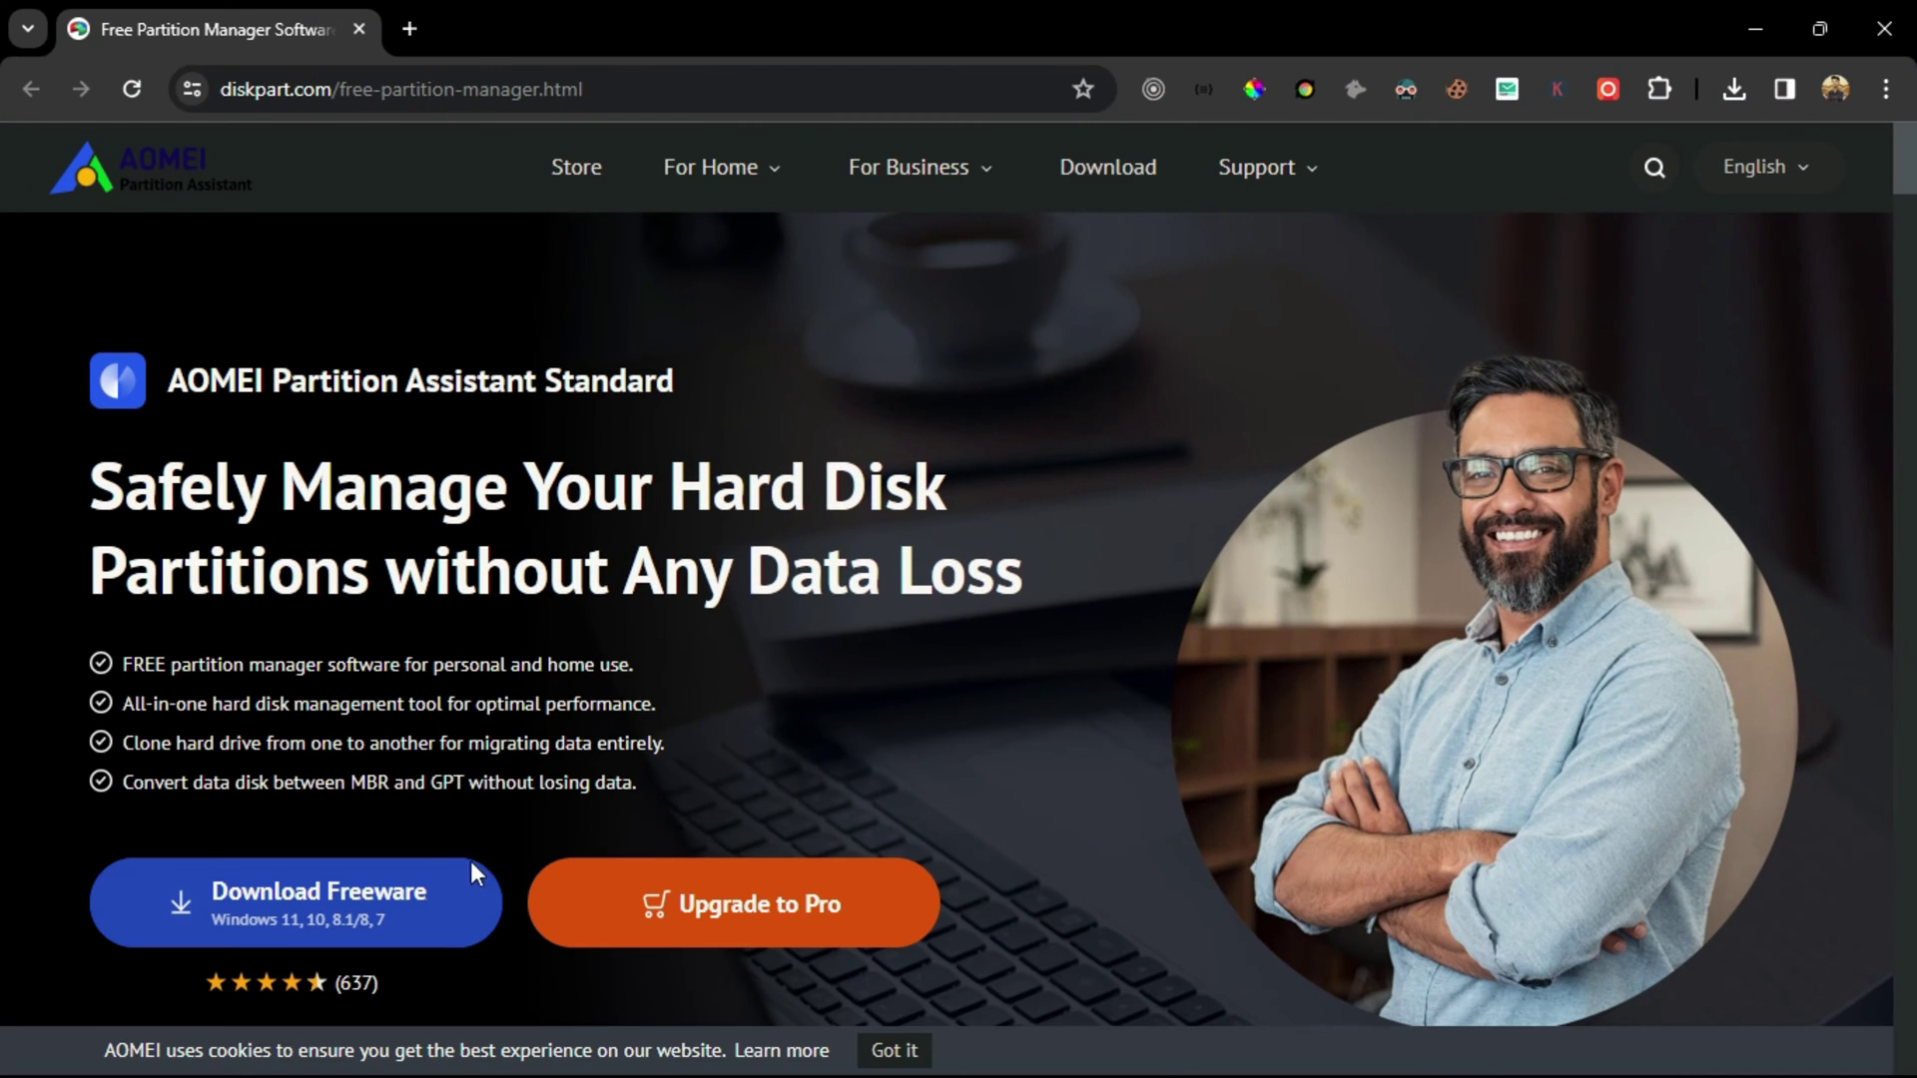
left_click(385, 898)
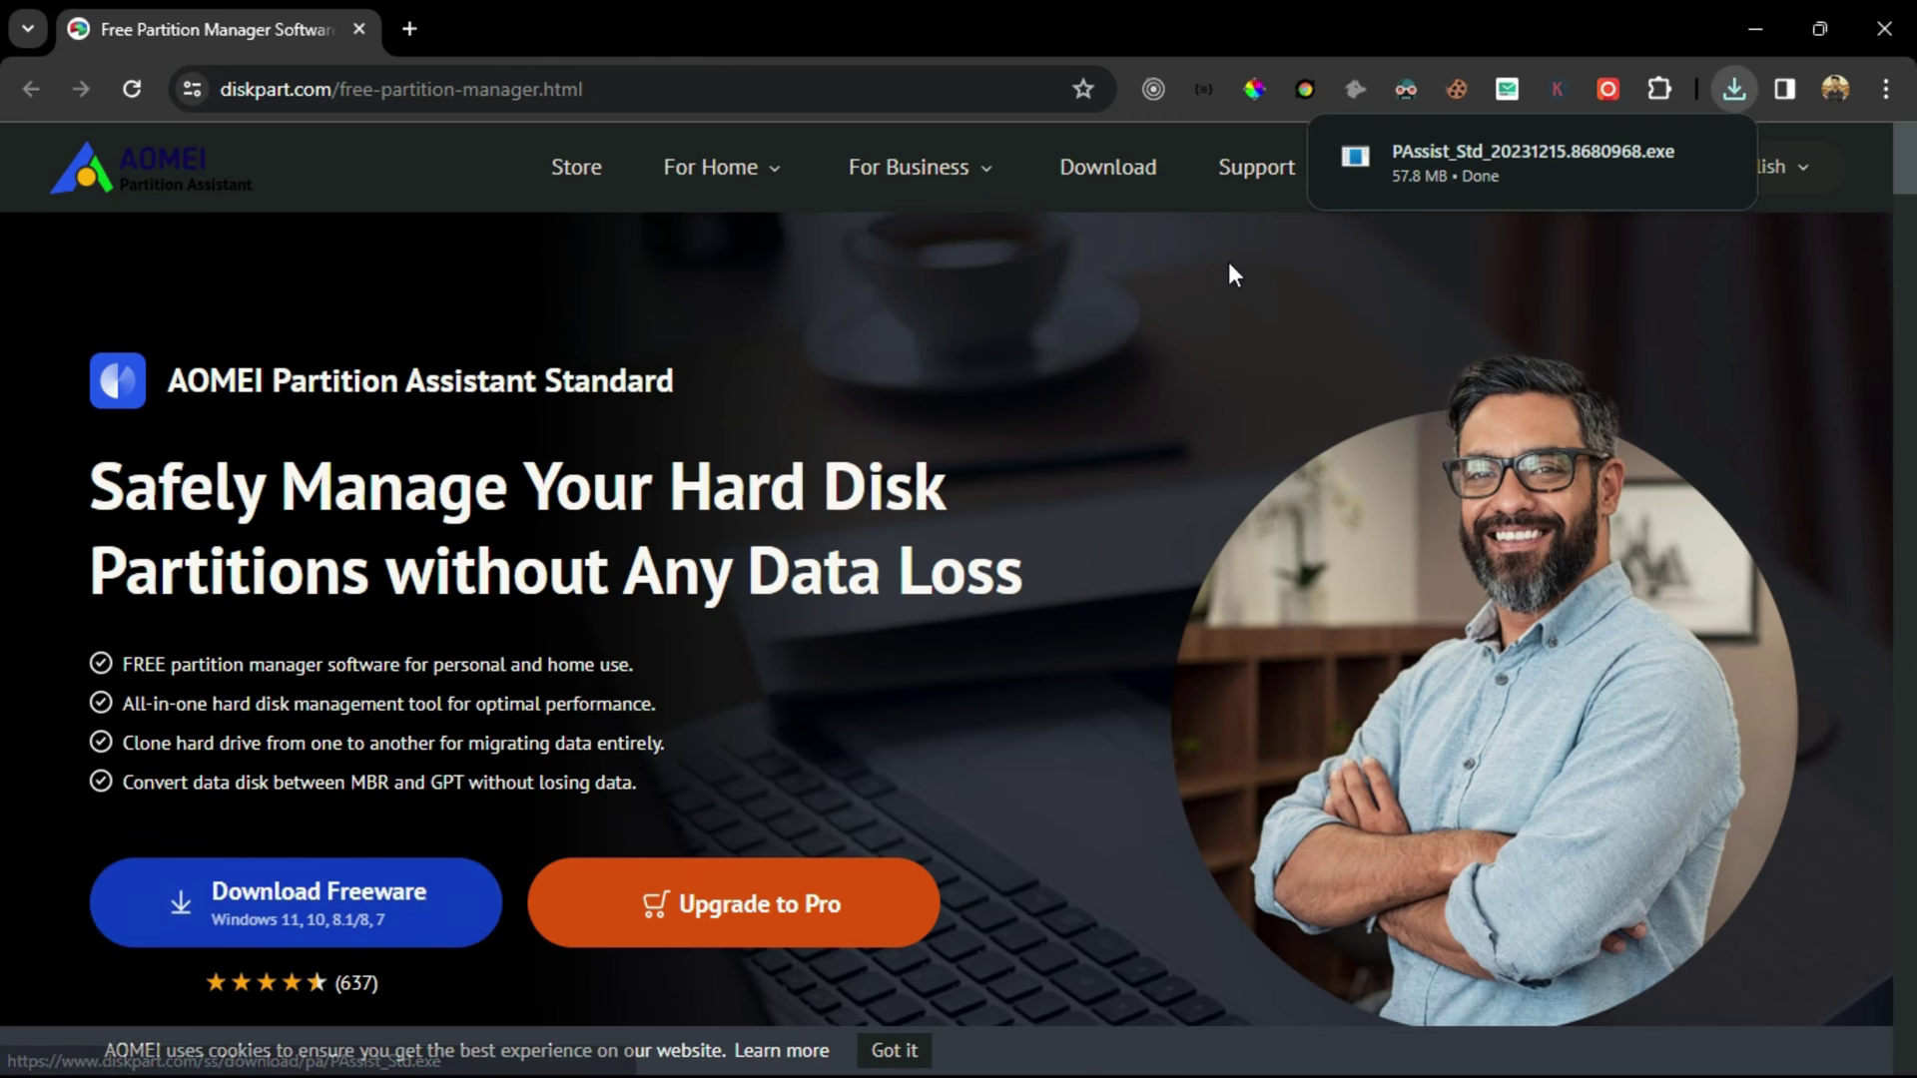
left_click(1381, 174)
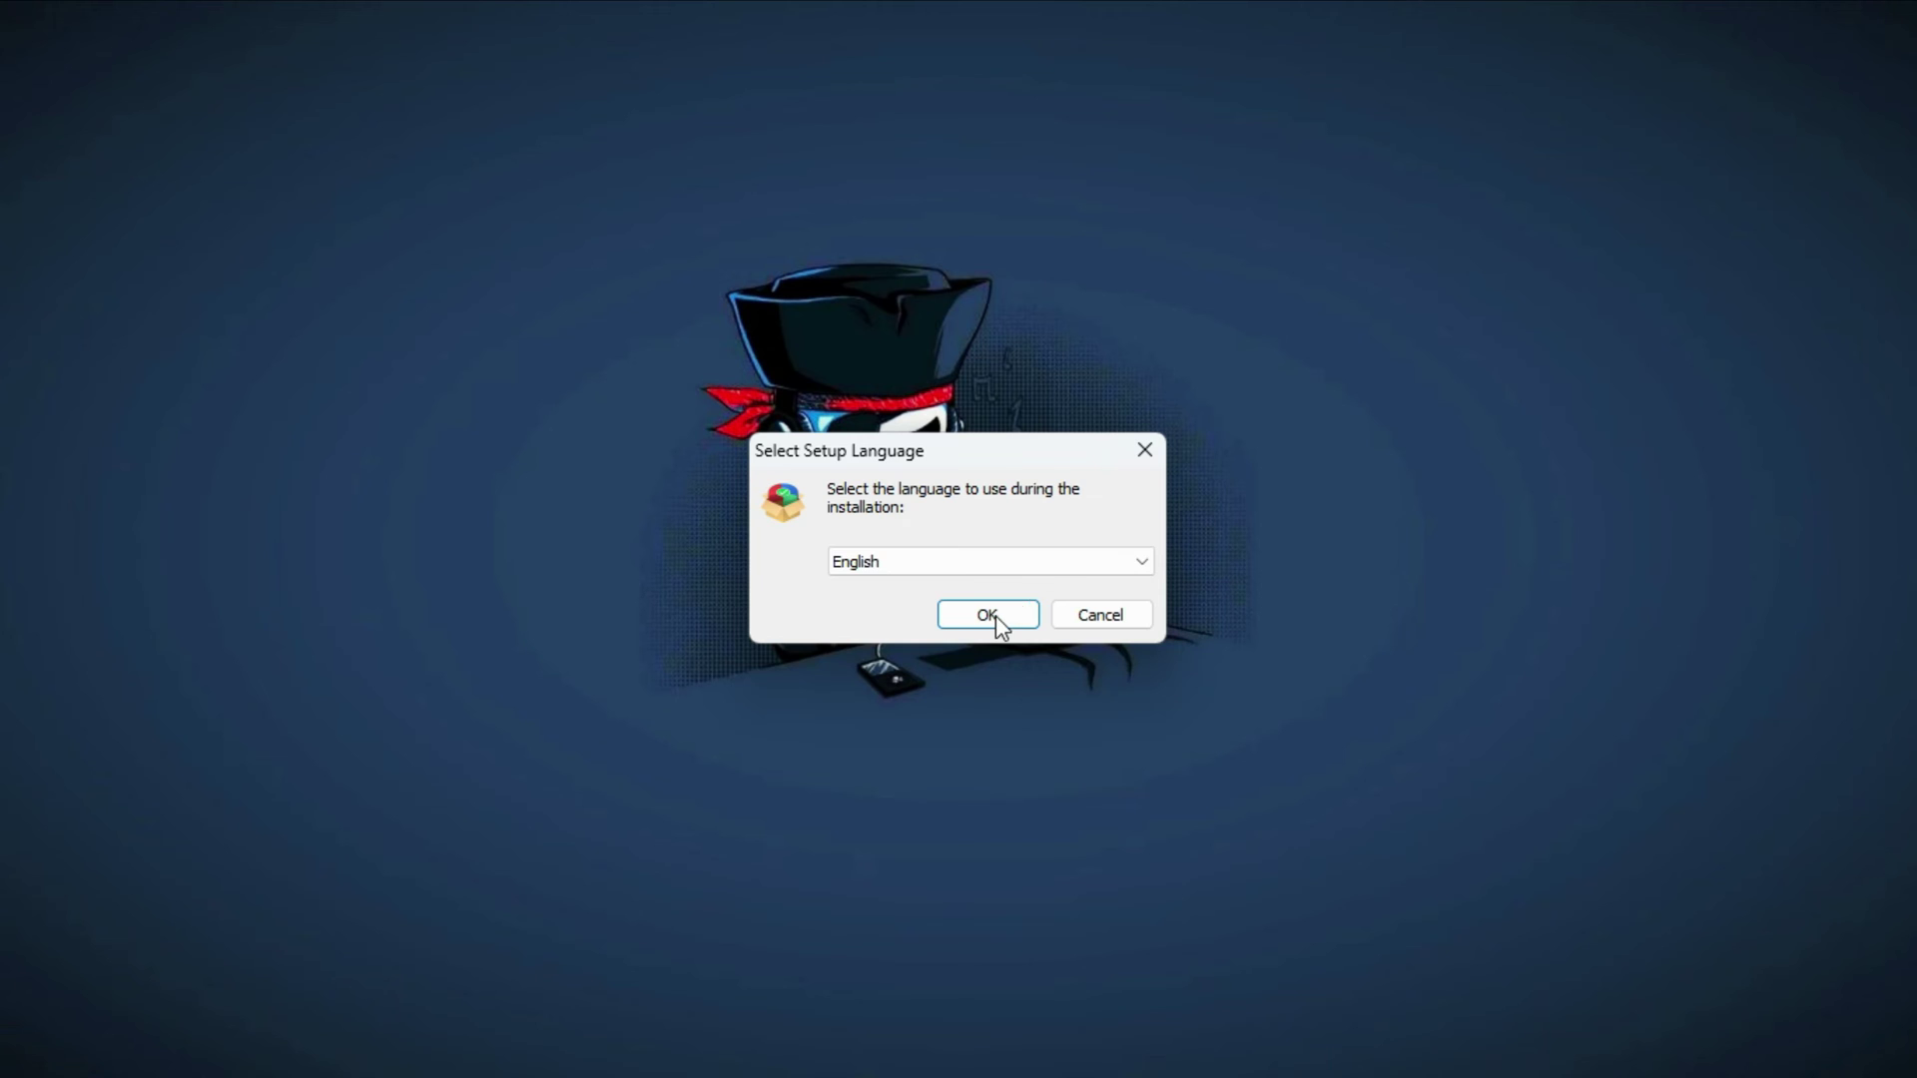
Install AOMEI Partition Assistant in English, declining the Pro upgrade, then close the finished installer
left_click(995, 623)
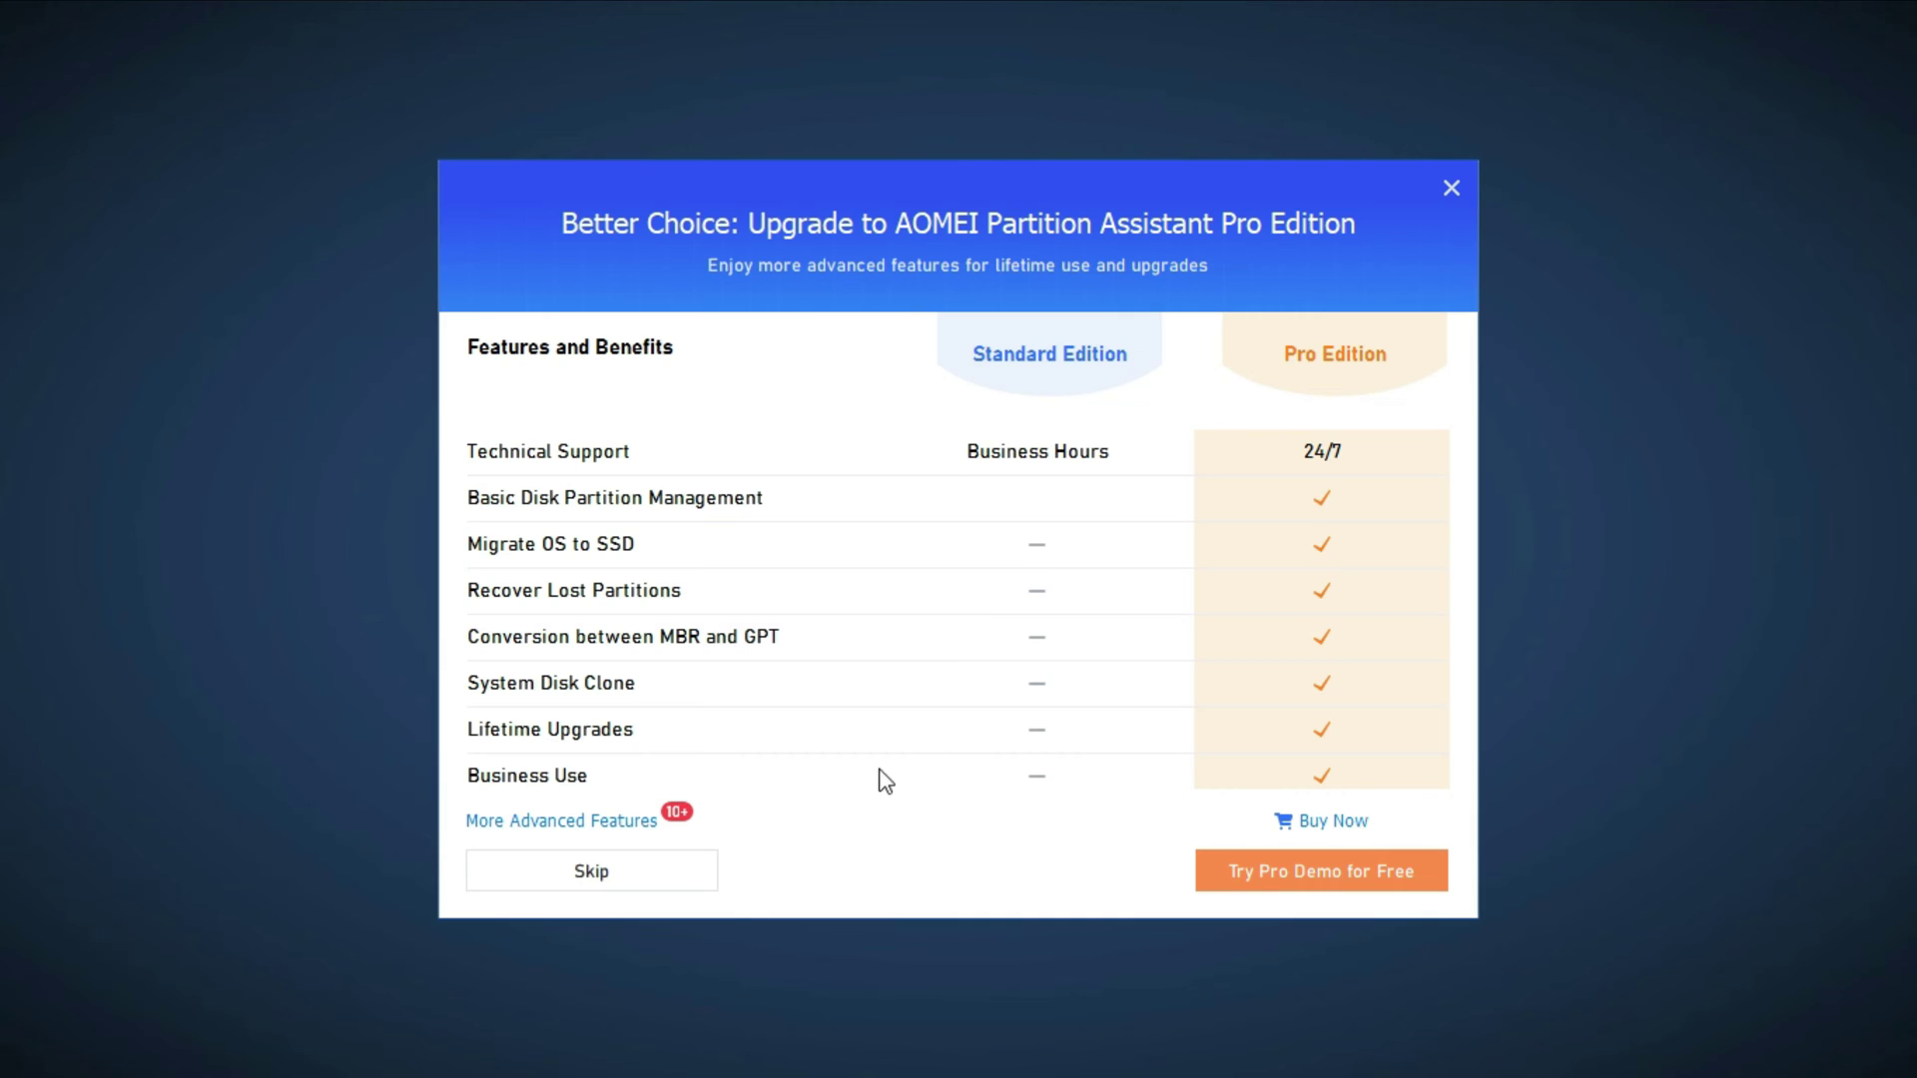
left_click(616, 879)
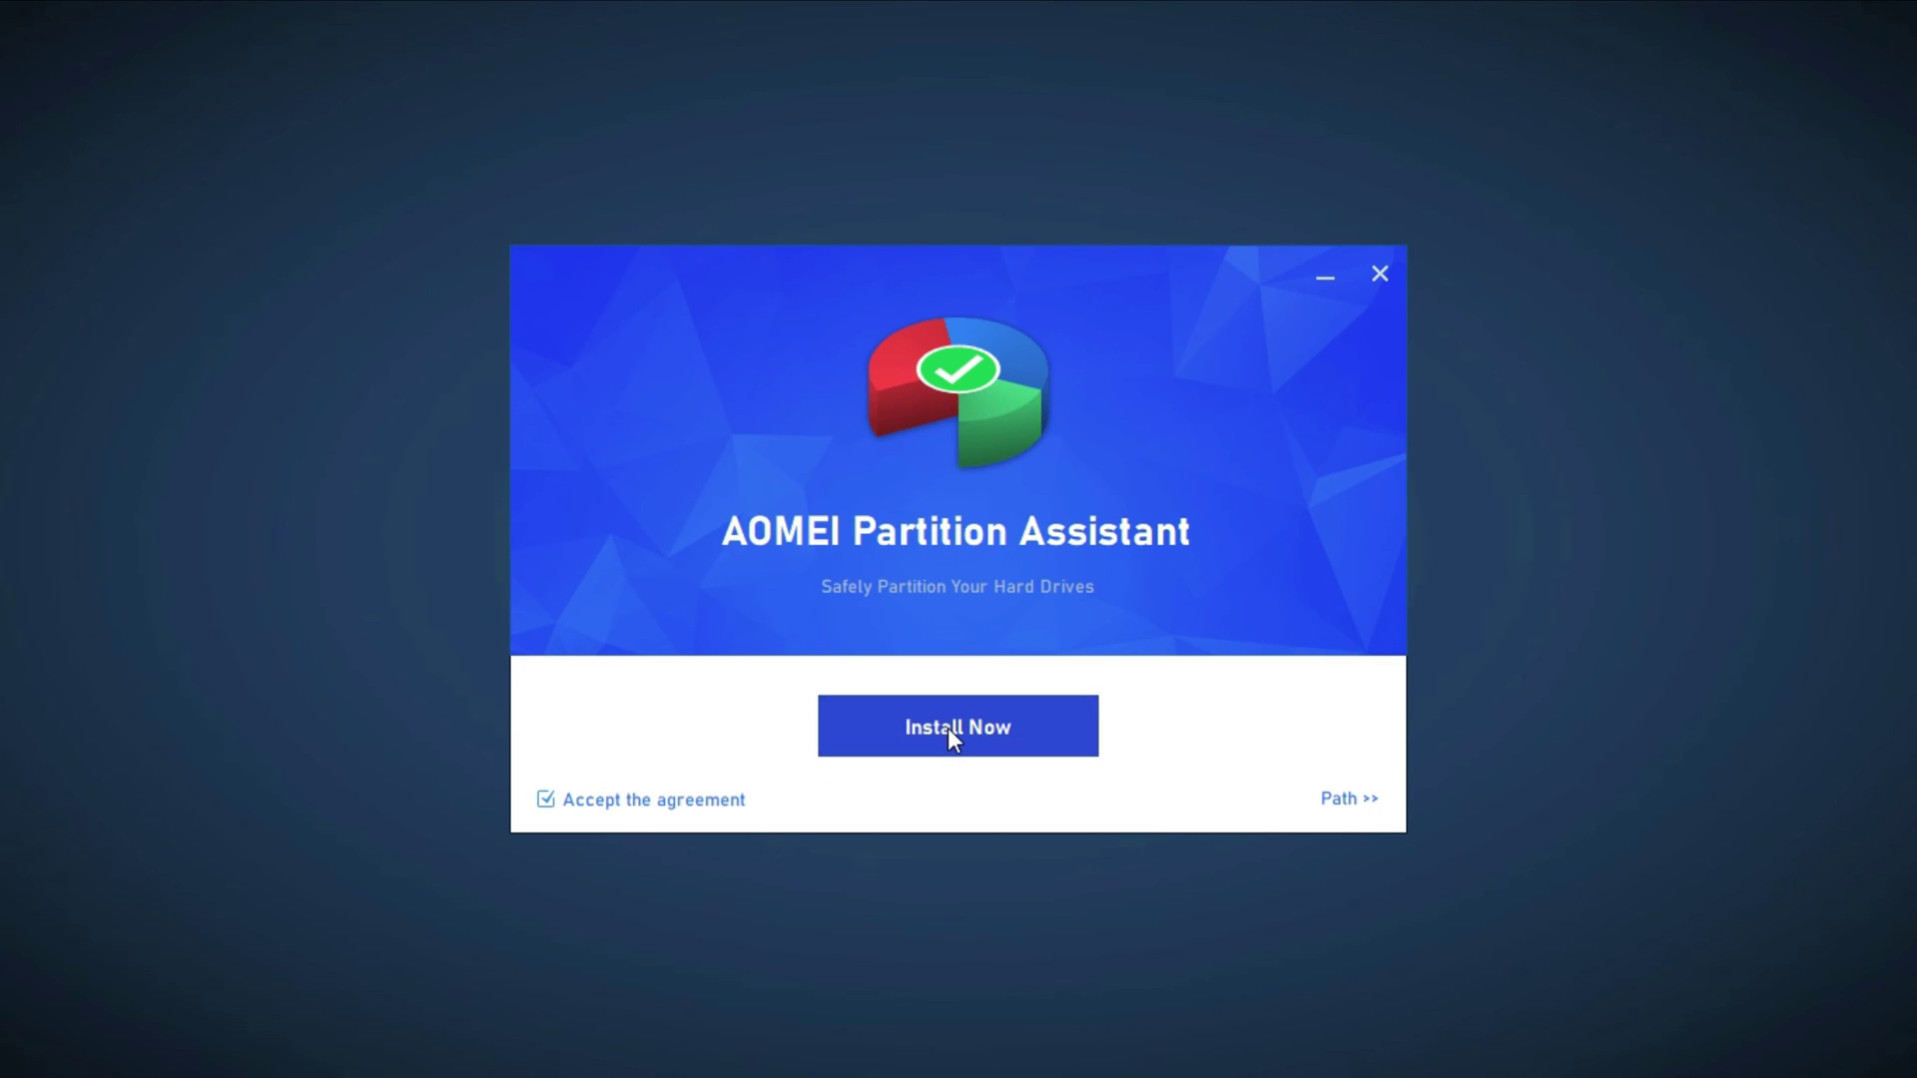
left_click(948, 728)
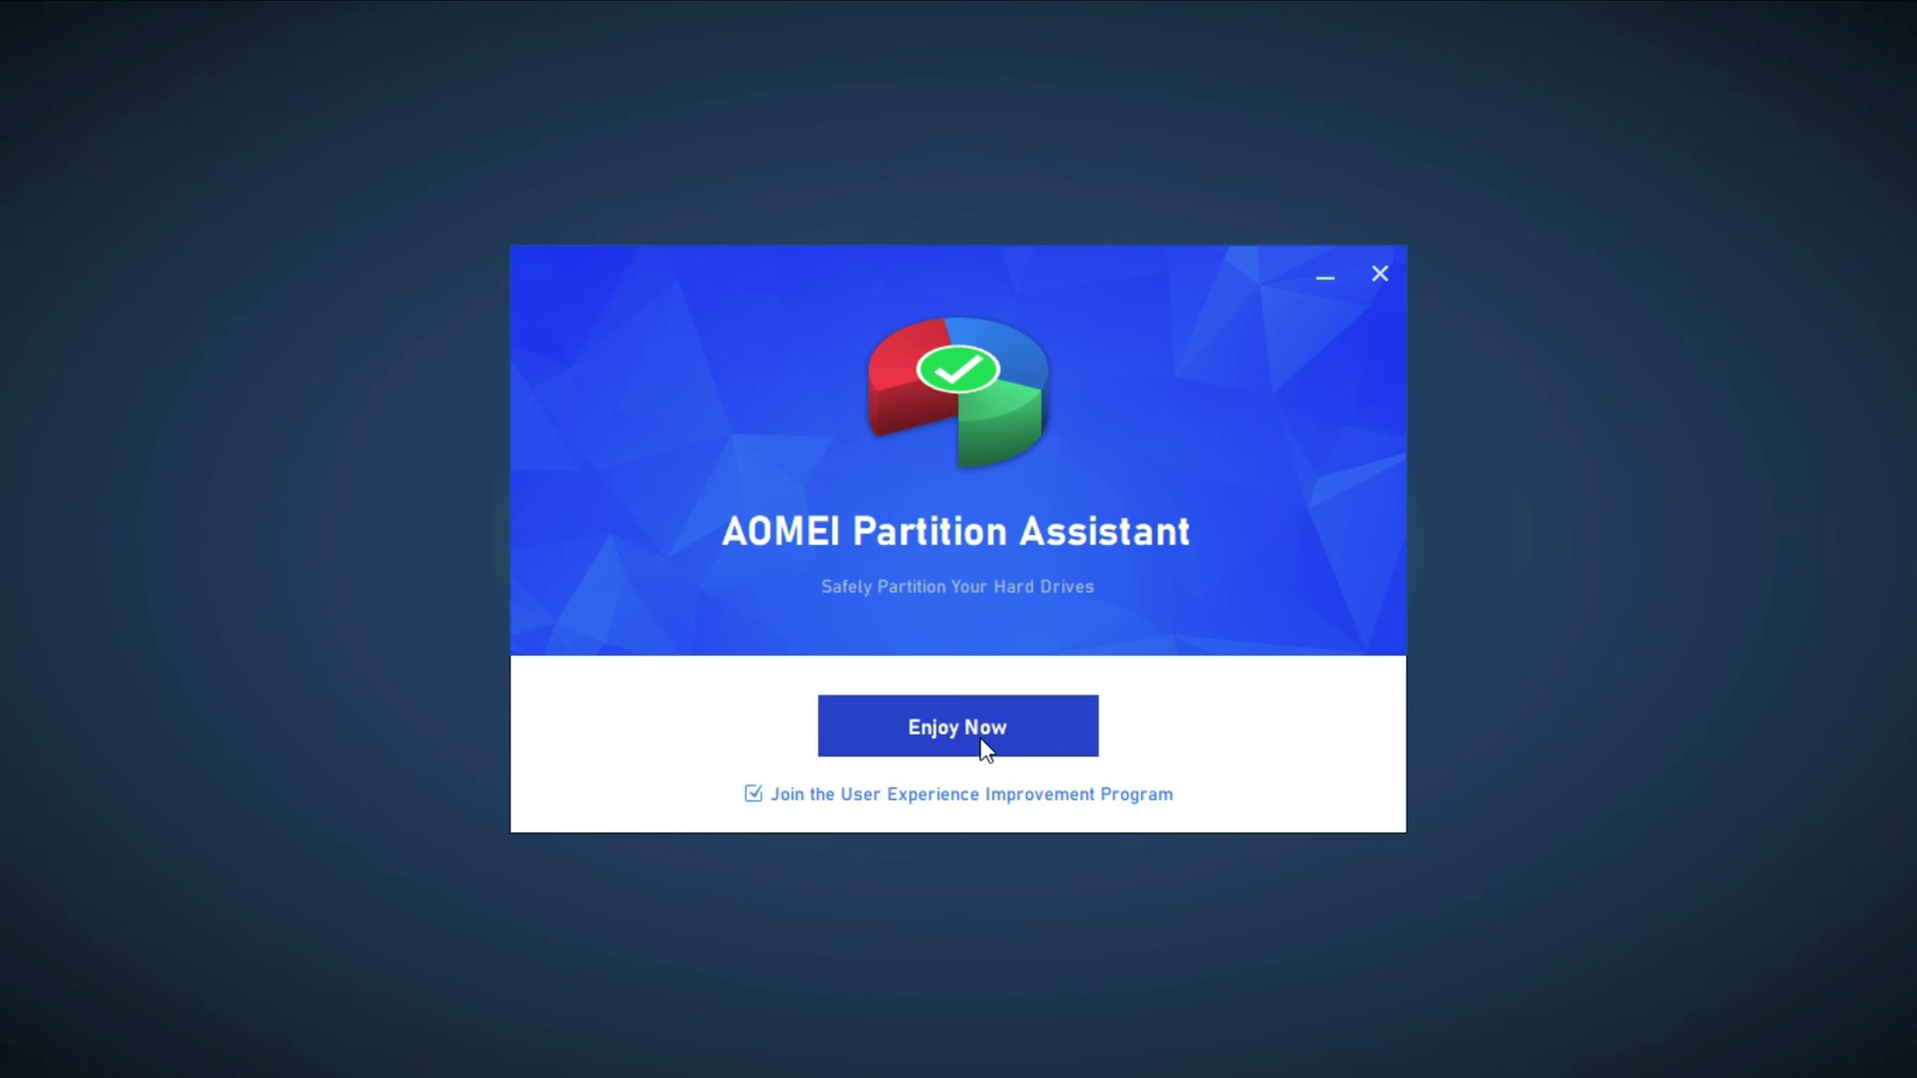
left_click(1380, 273)
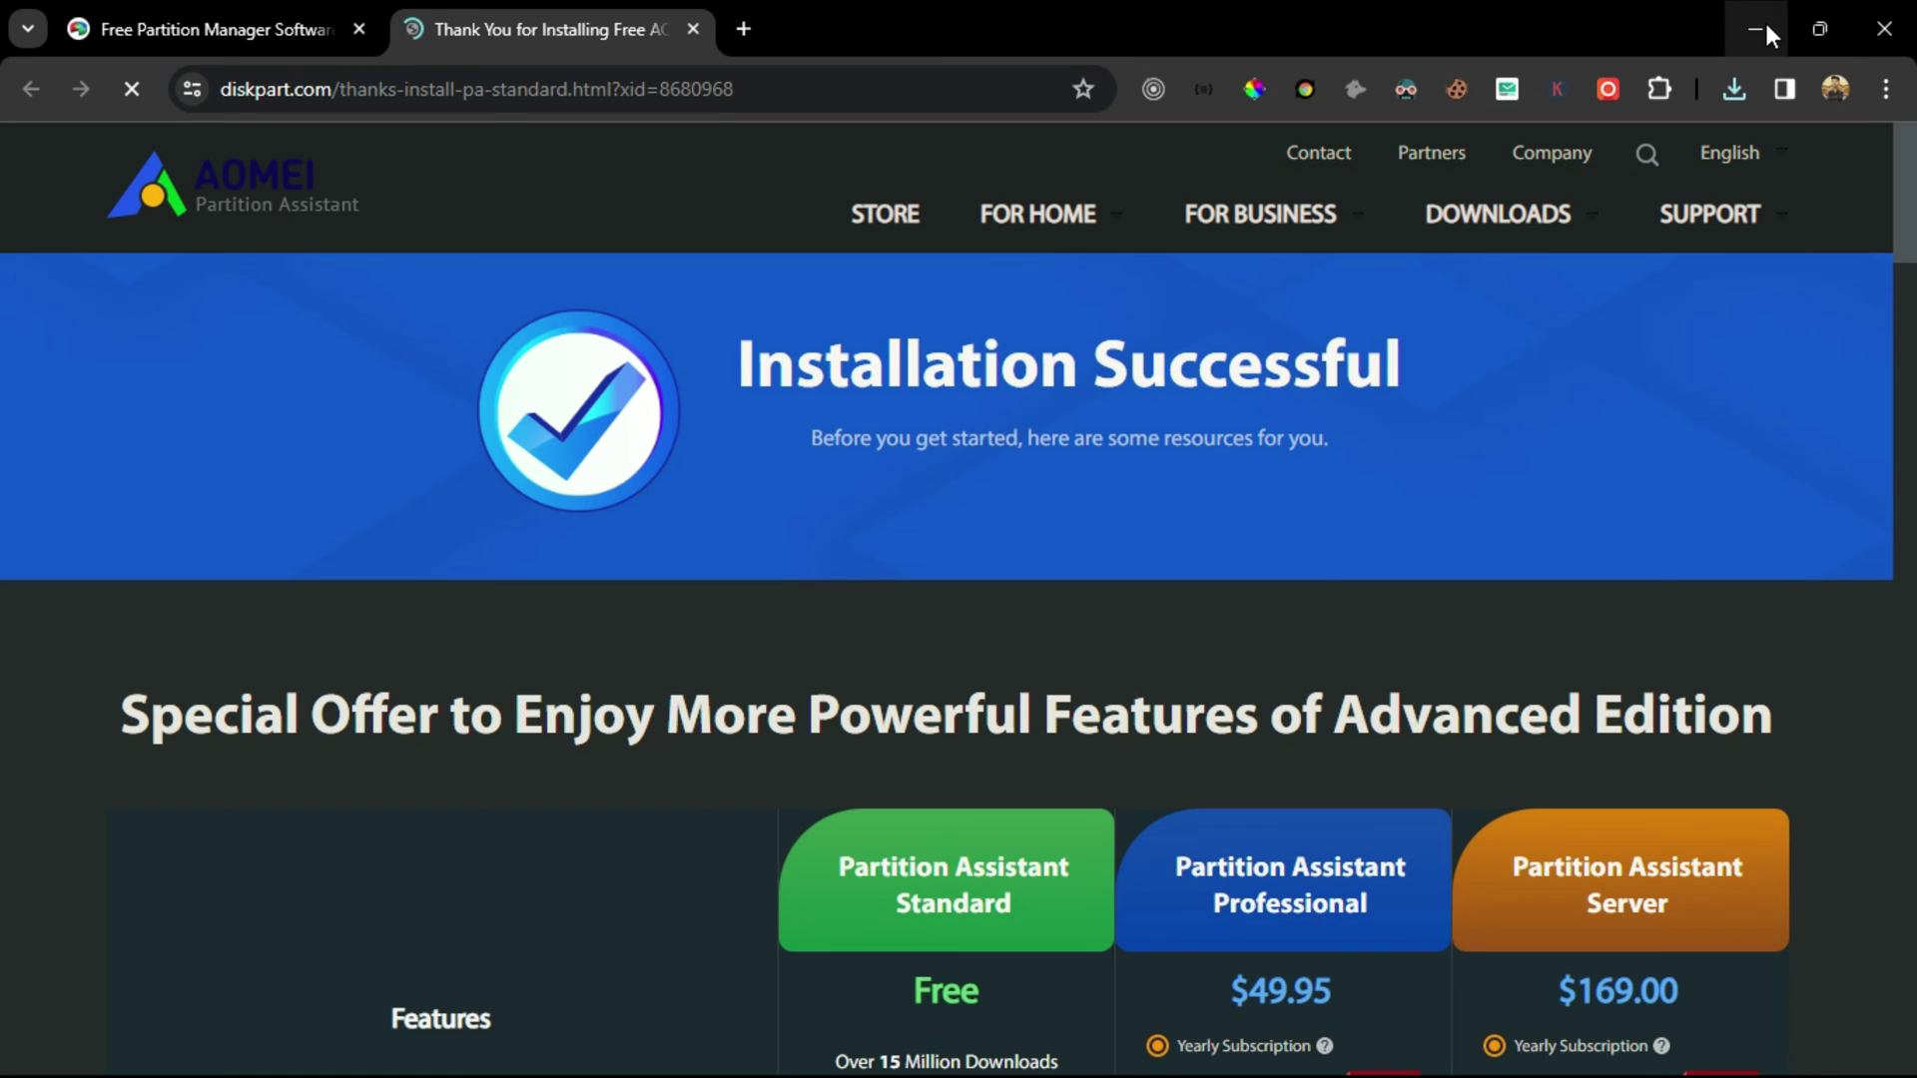
Minimize Chrome, search 'aomei' in Start, and launch AOMEI Partition Assistant 10.2.1
left_click(1764, 22)
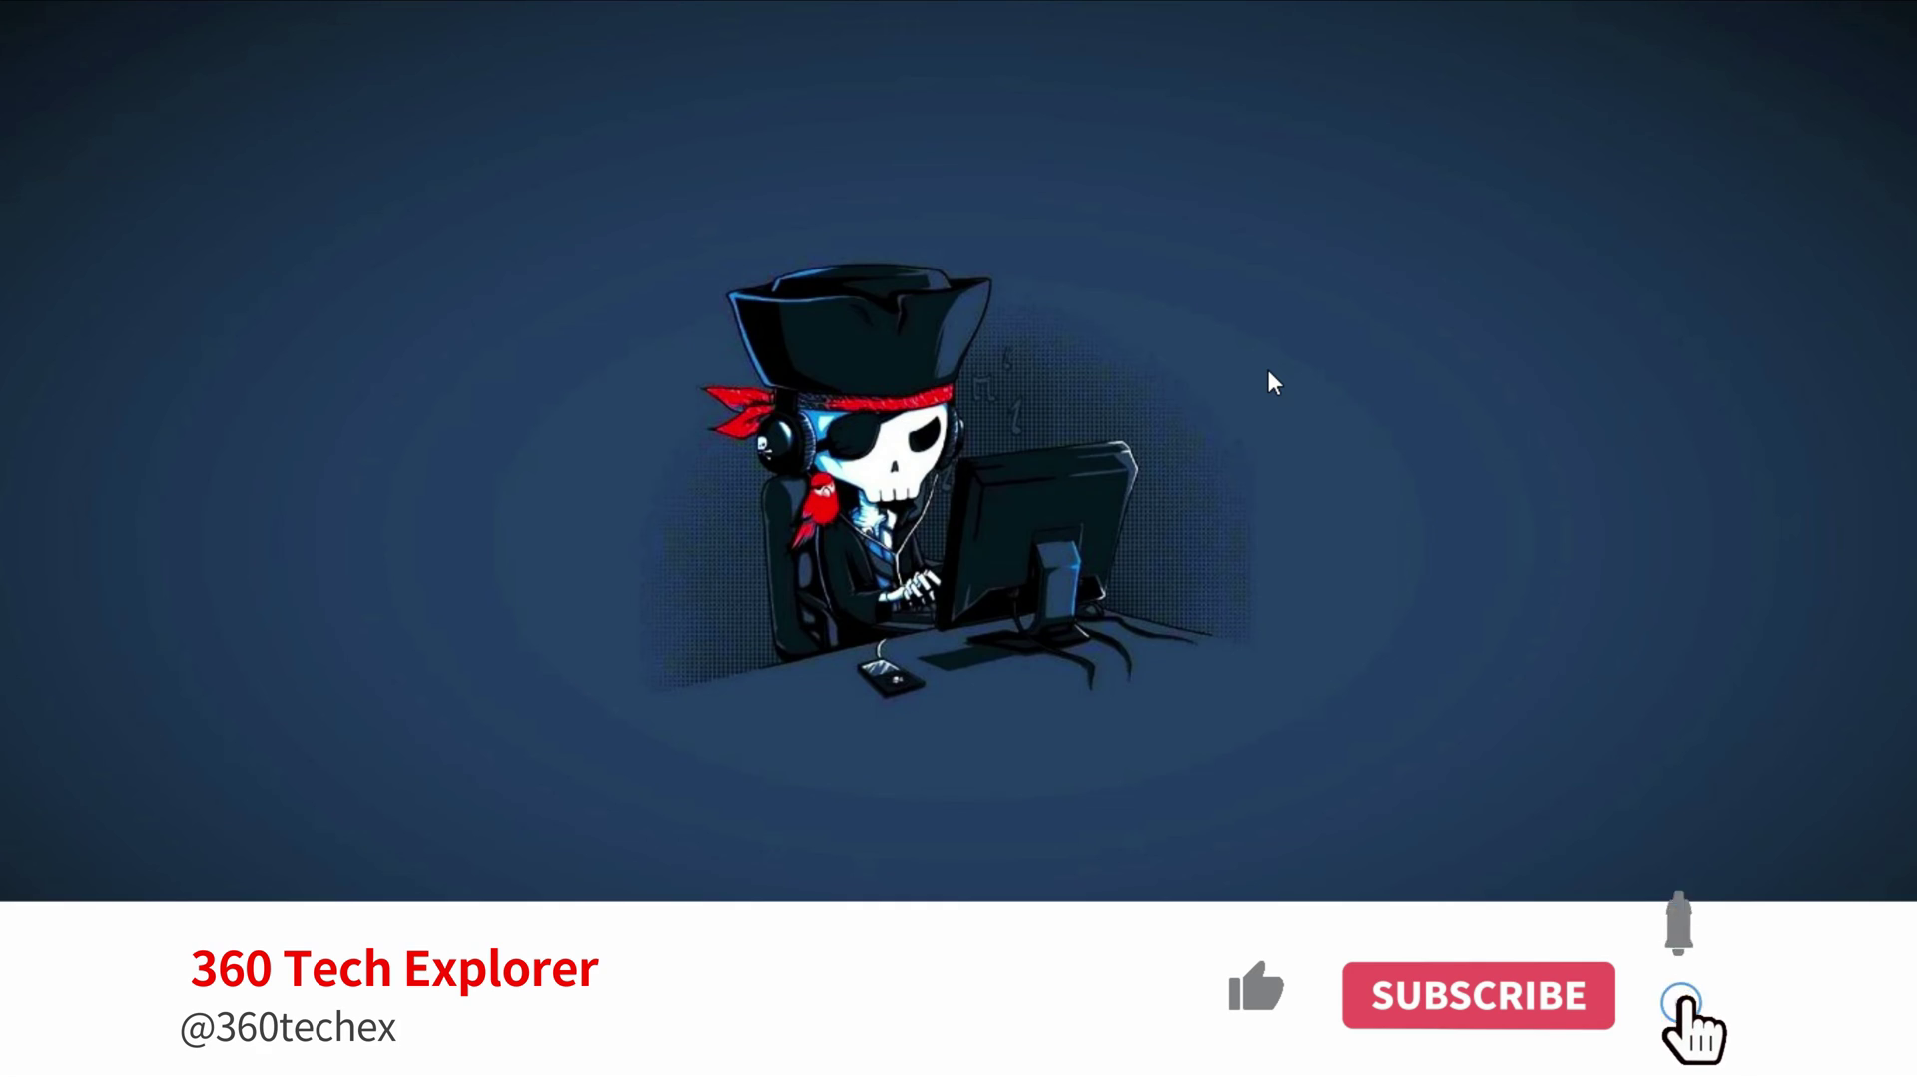
key("super")
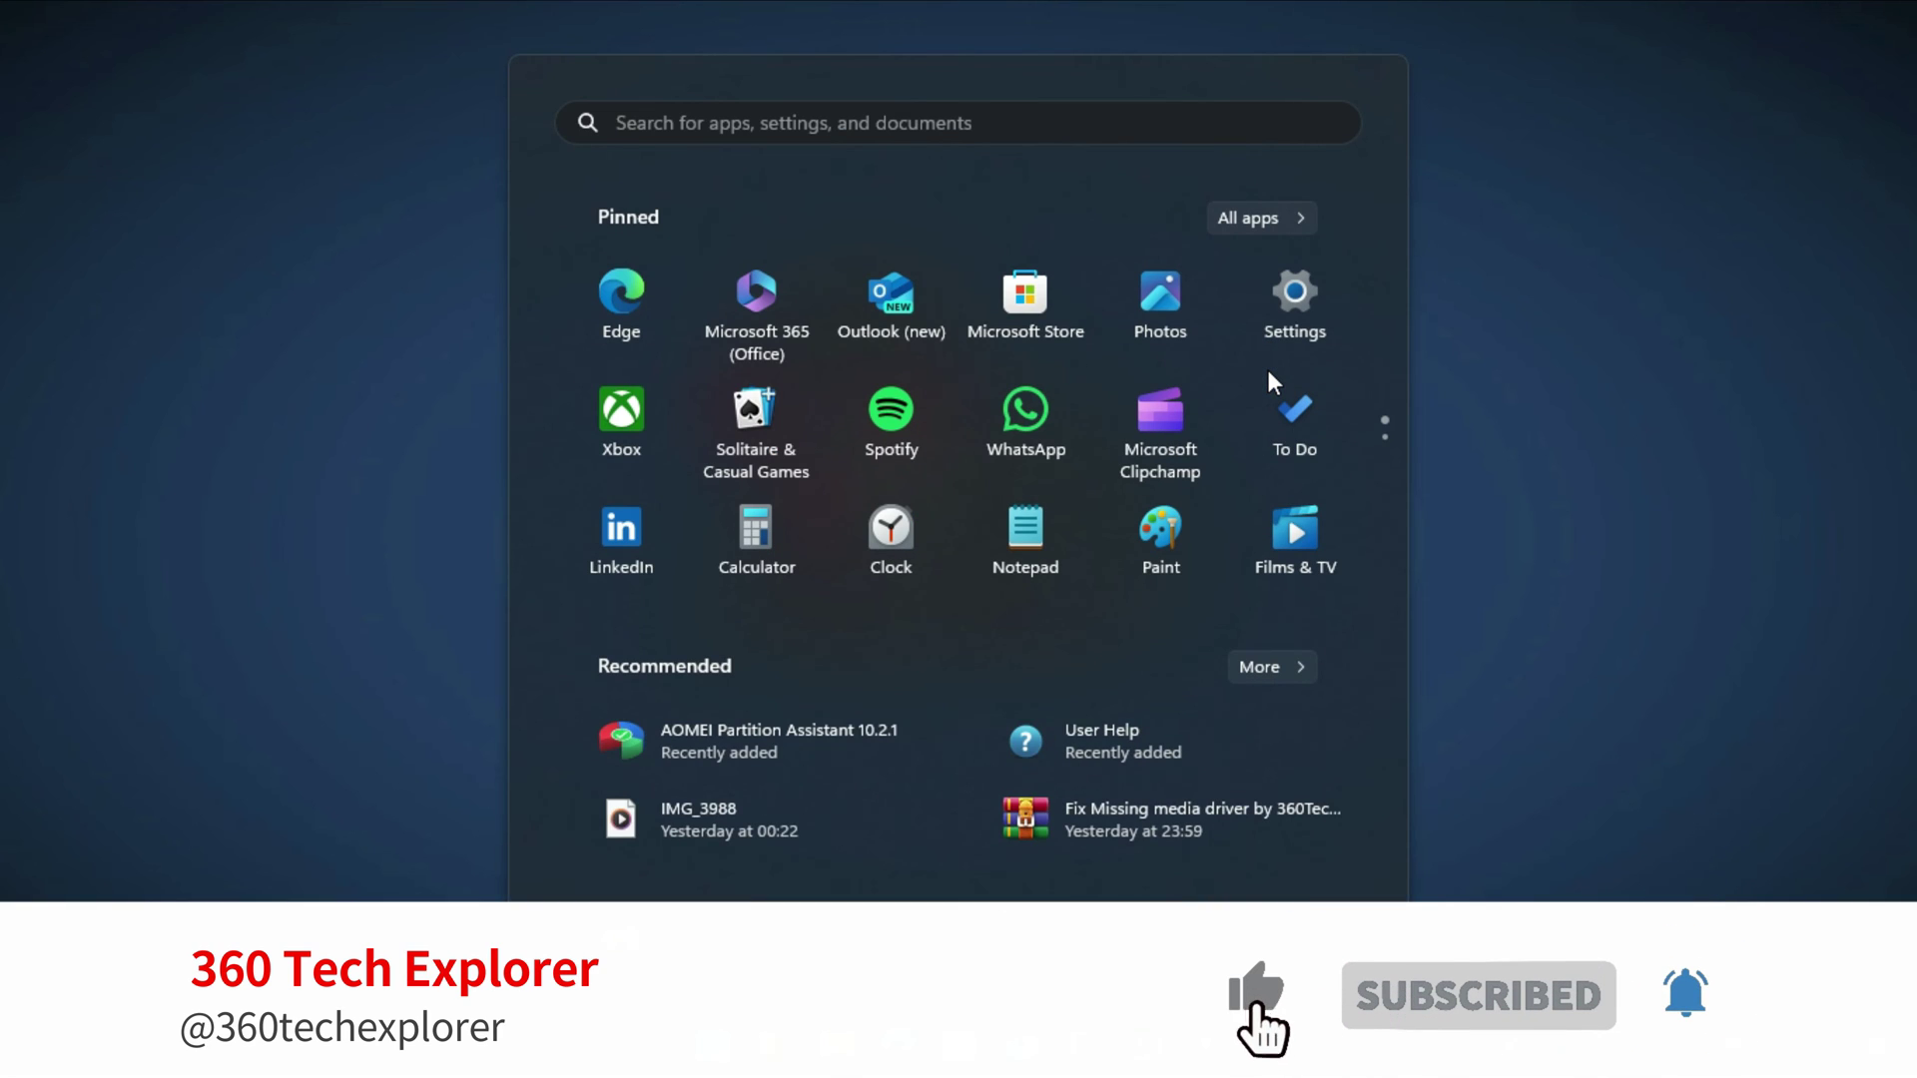
type("a")
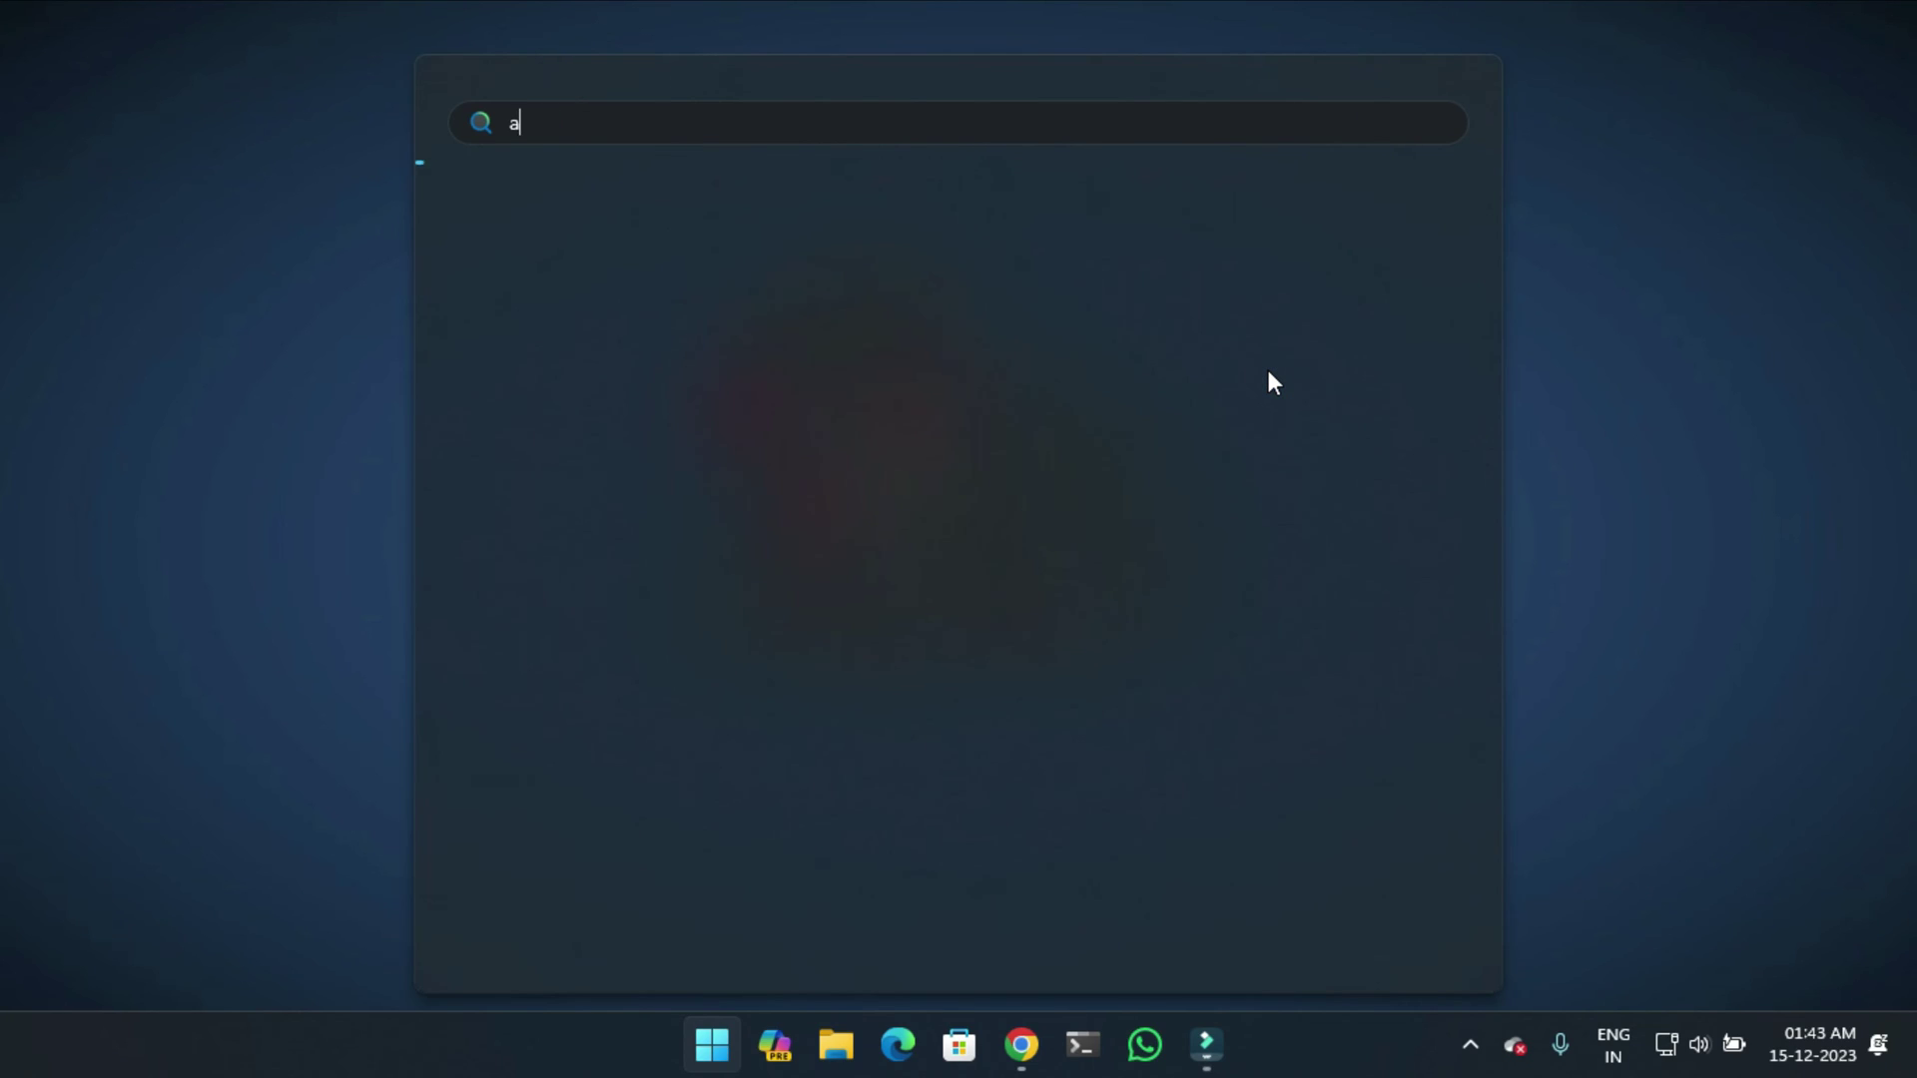
type("omei")
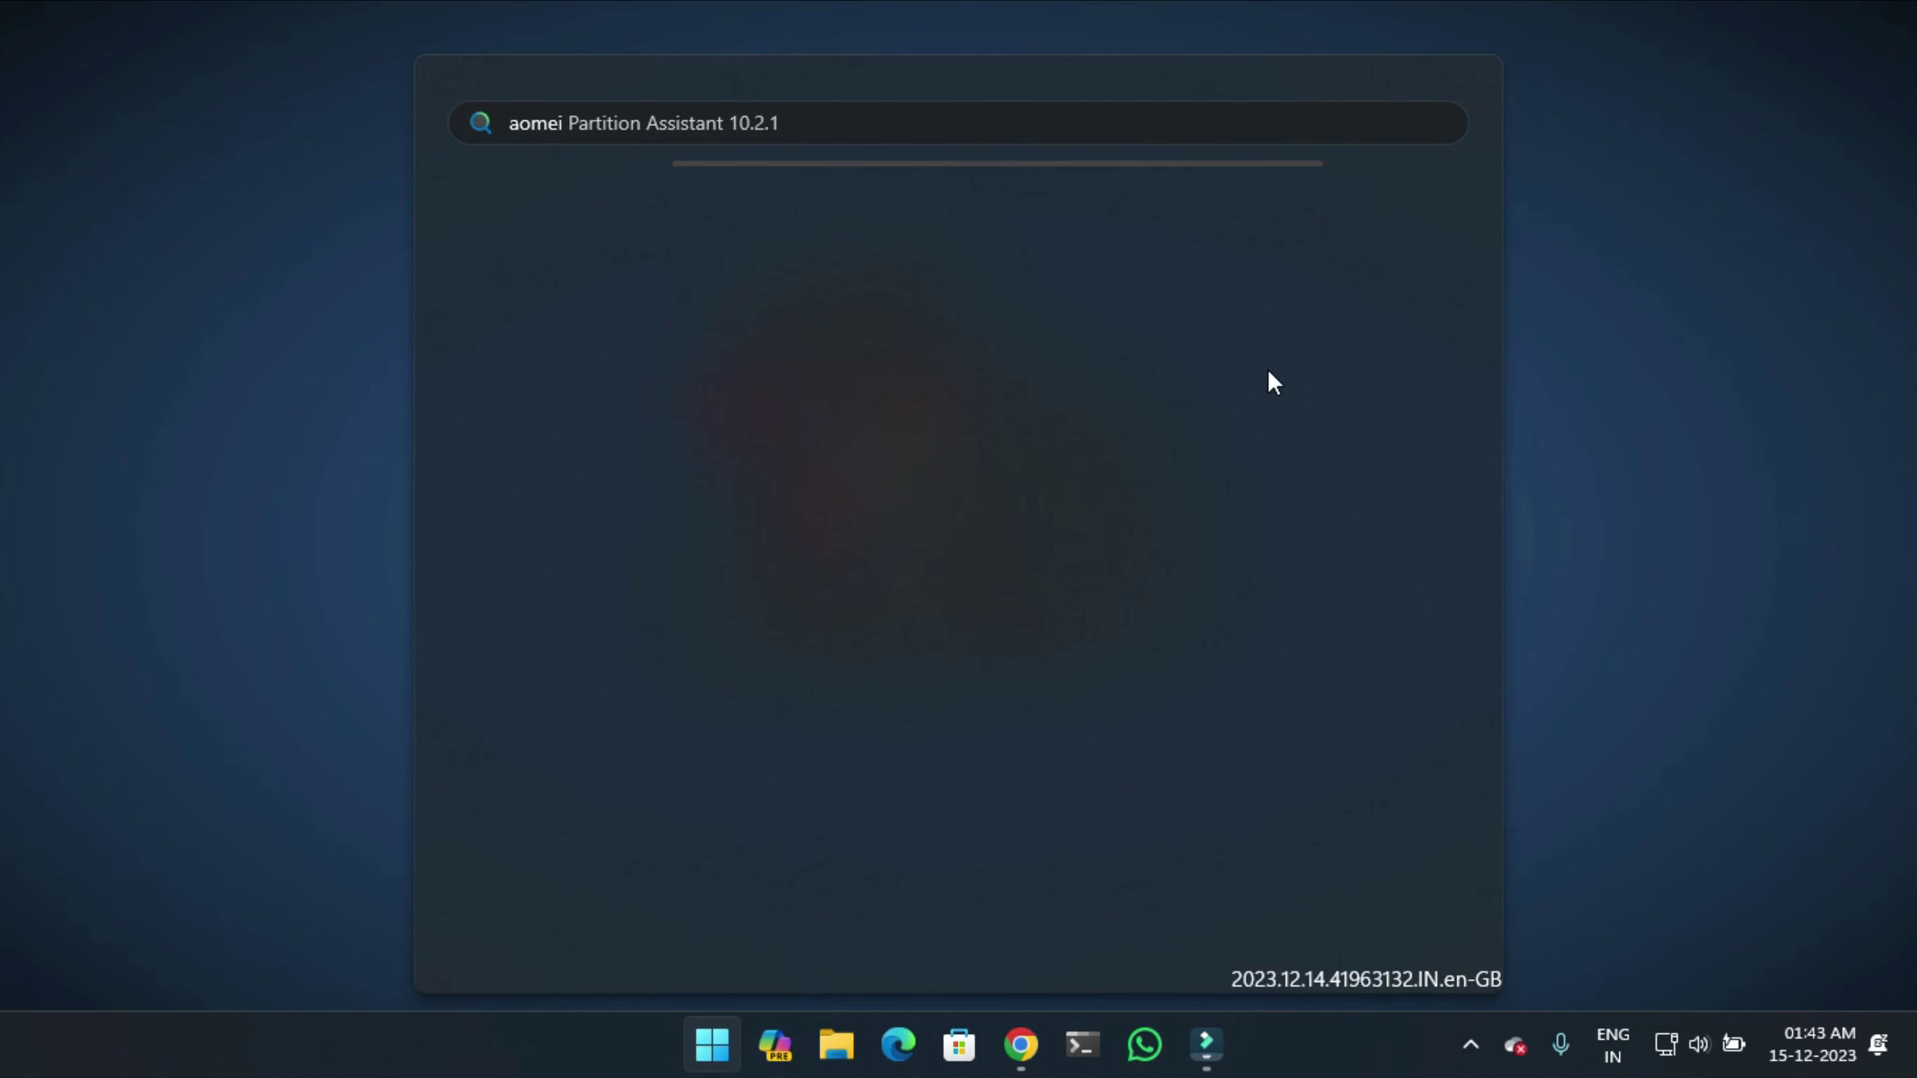
key("BackSpace")
key("BackSpace")
key("BackSpace")
key("BackSpace")
key("BackSpace")
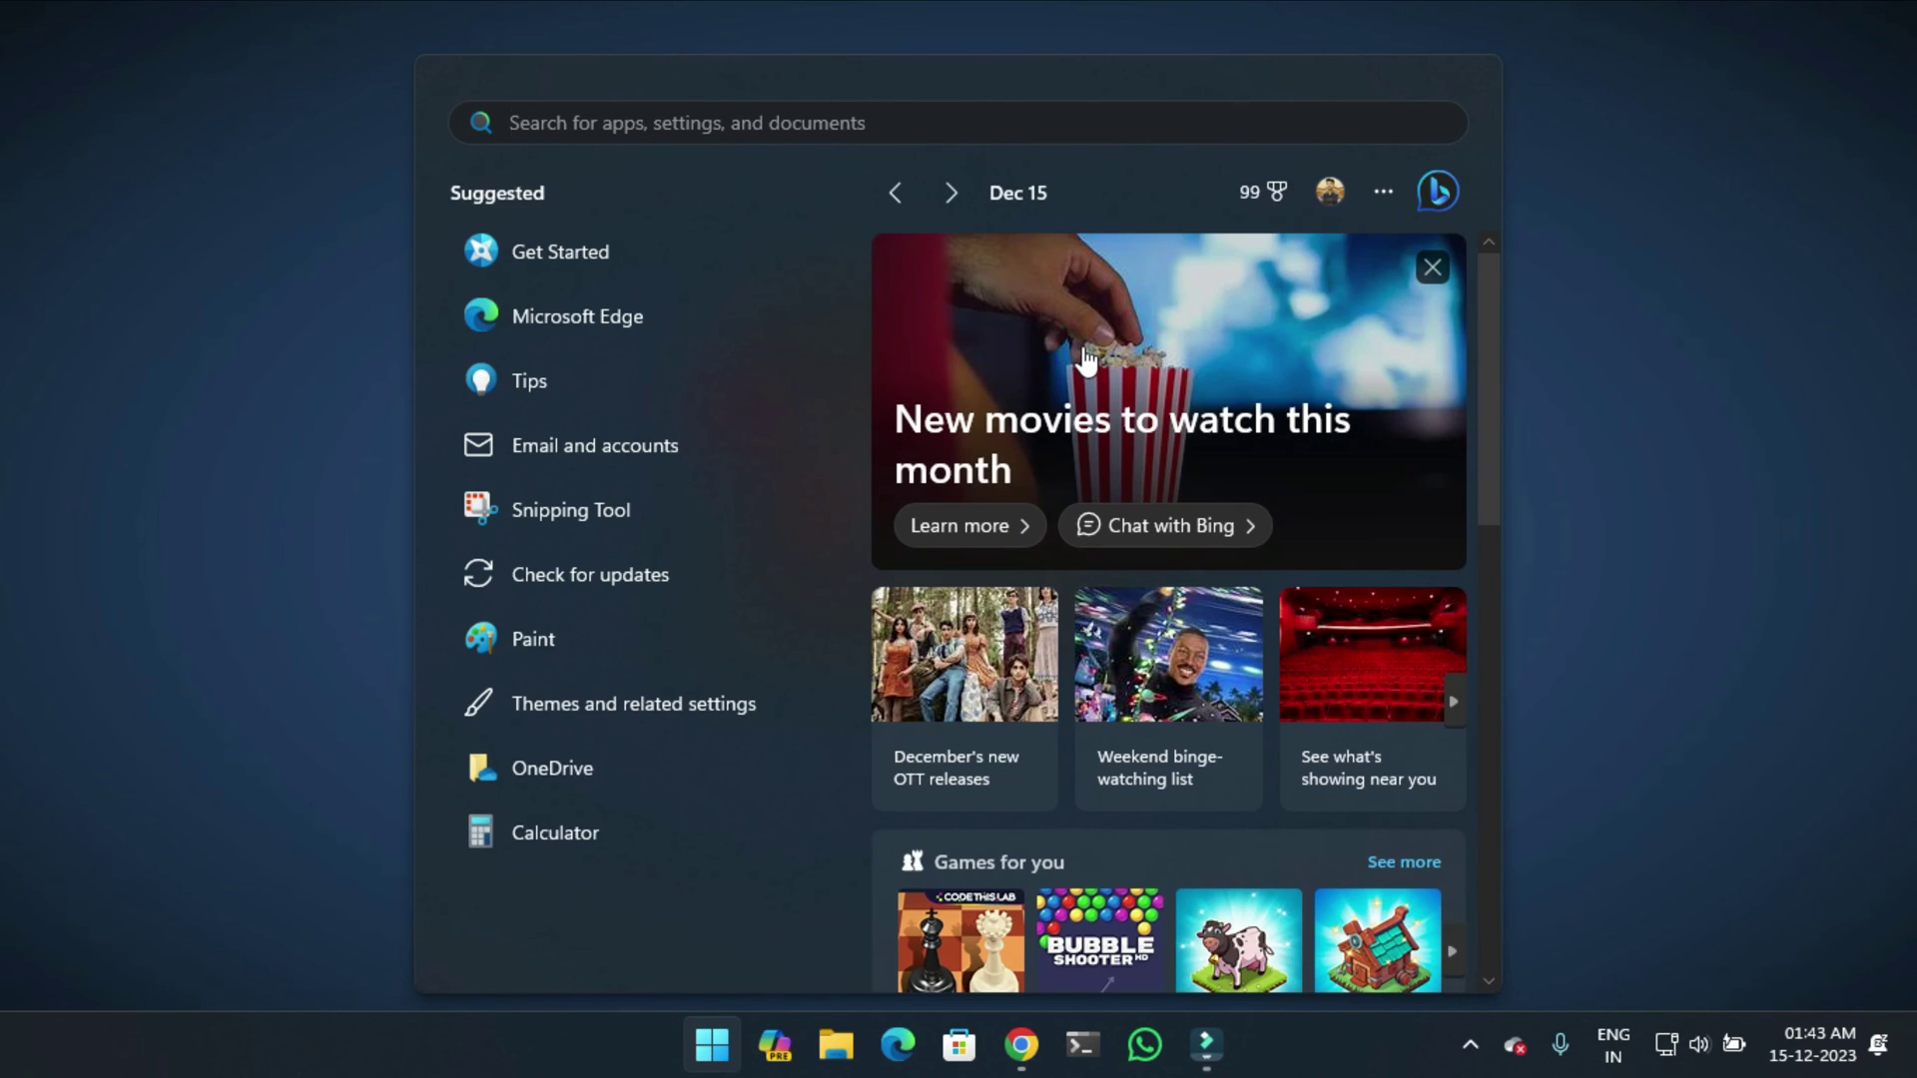
type("aomei")
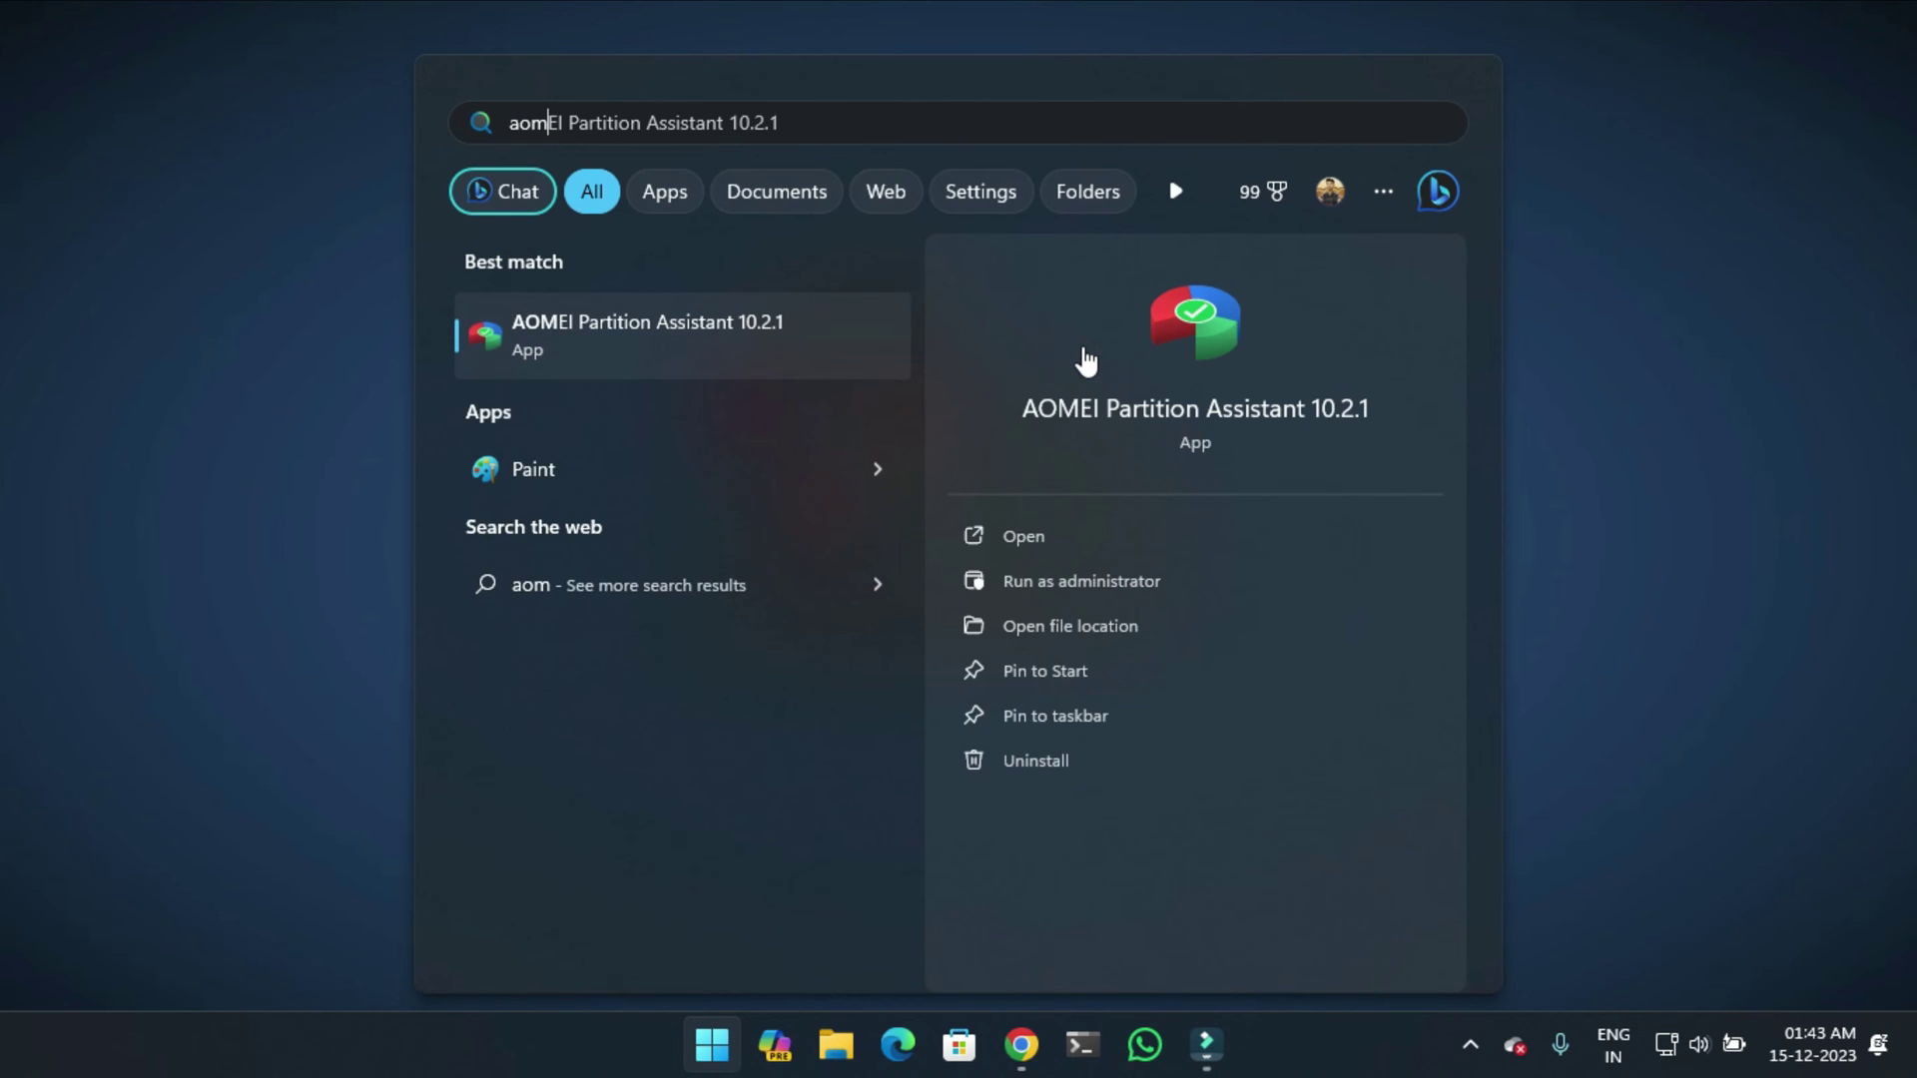
left_click(669, 337)
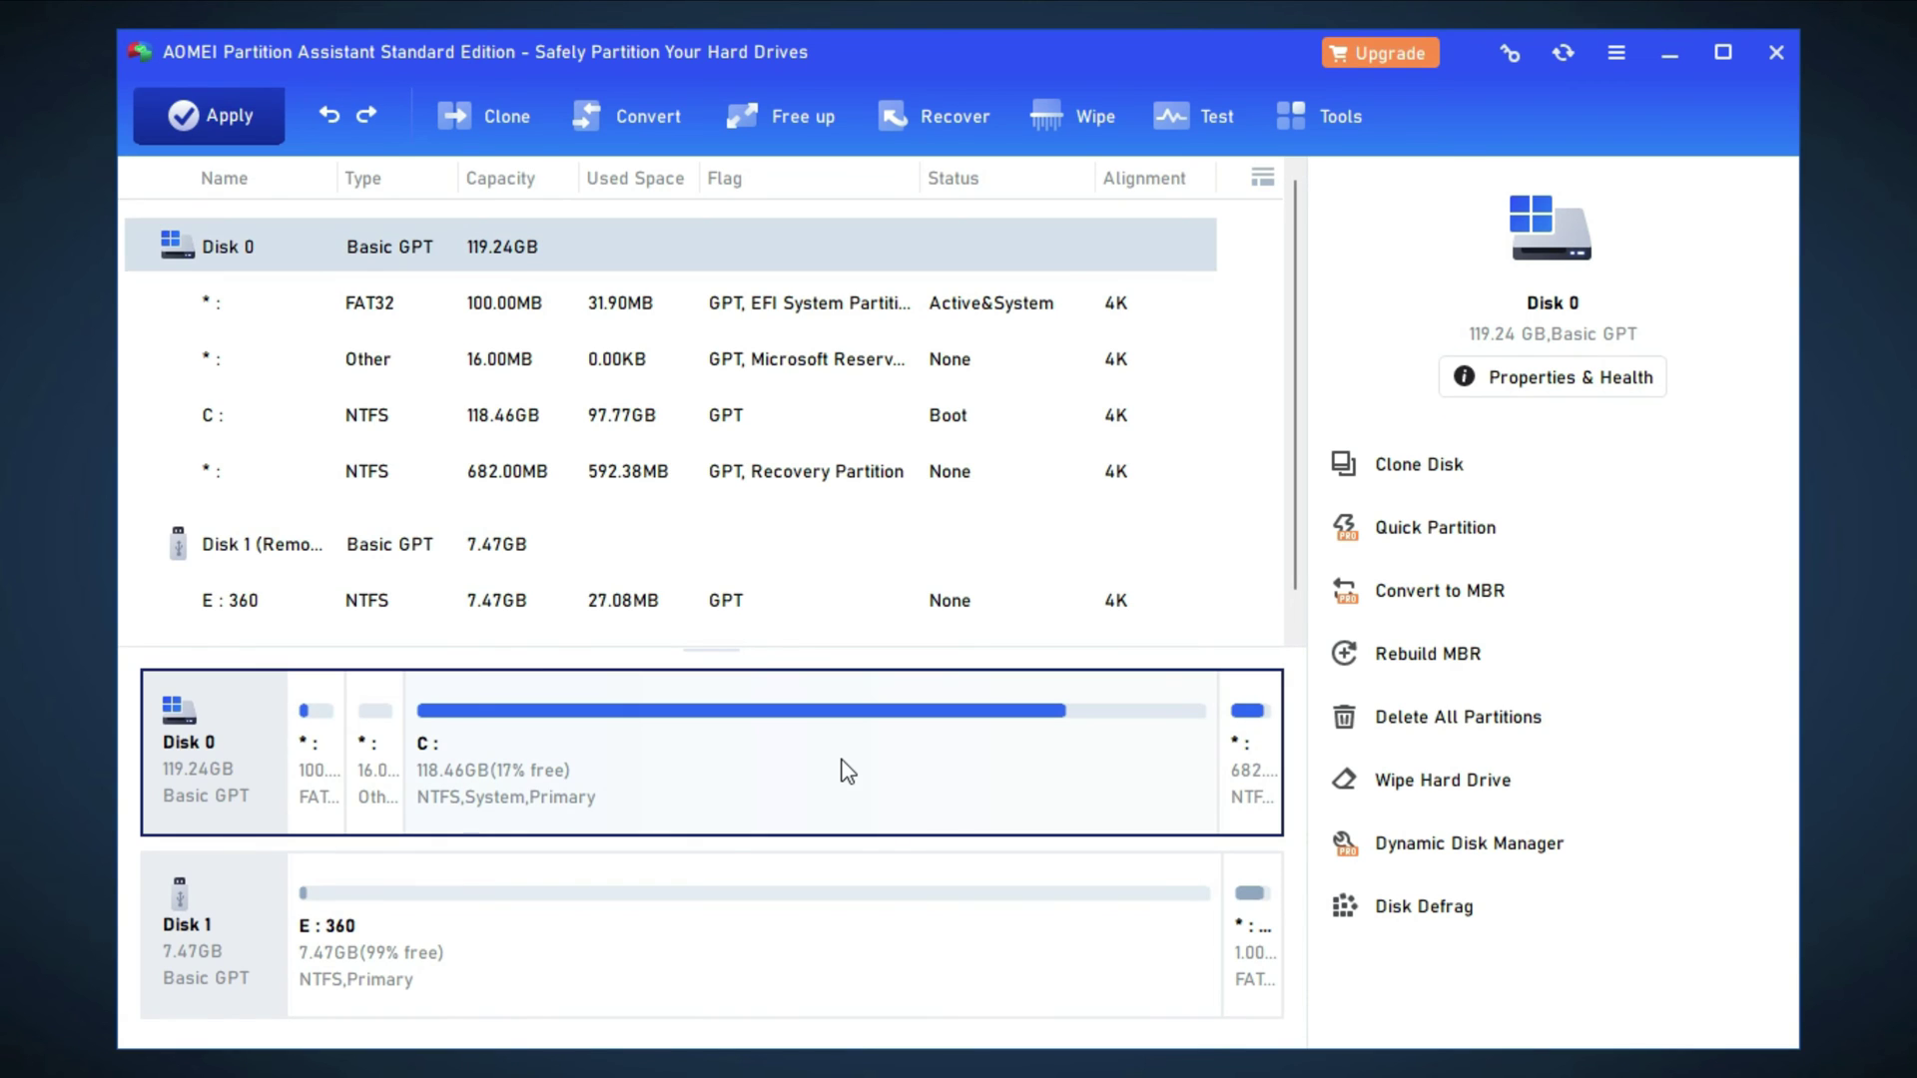
Maximize the window, dismiss the promo, and run Check Partition on E : 360 using chkdsk.exe to fix errors
left_click(1716, 58)
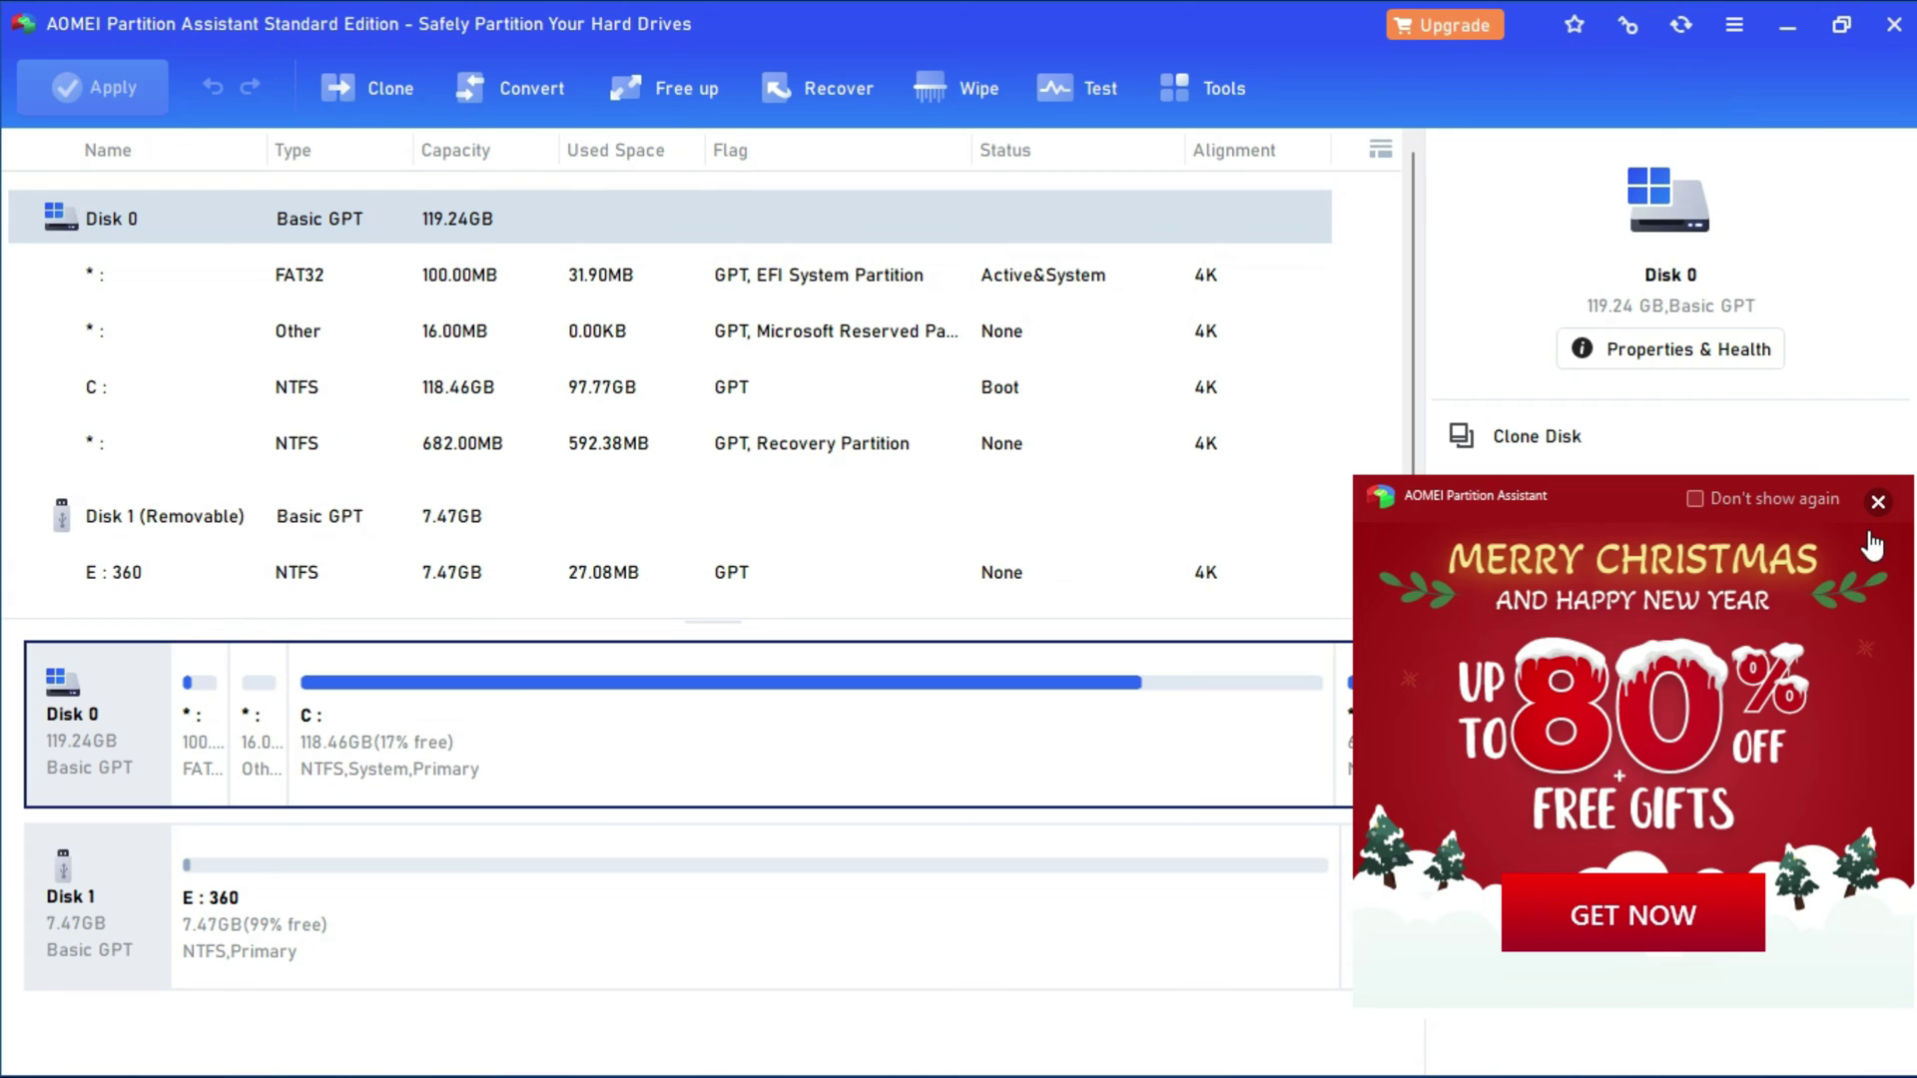
left_click(1877, 503)
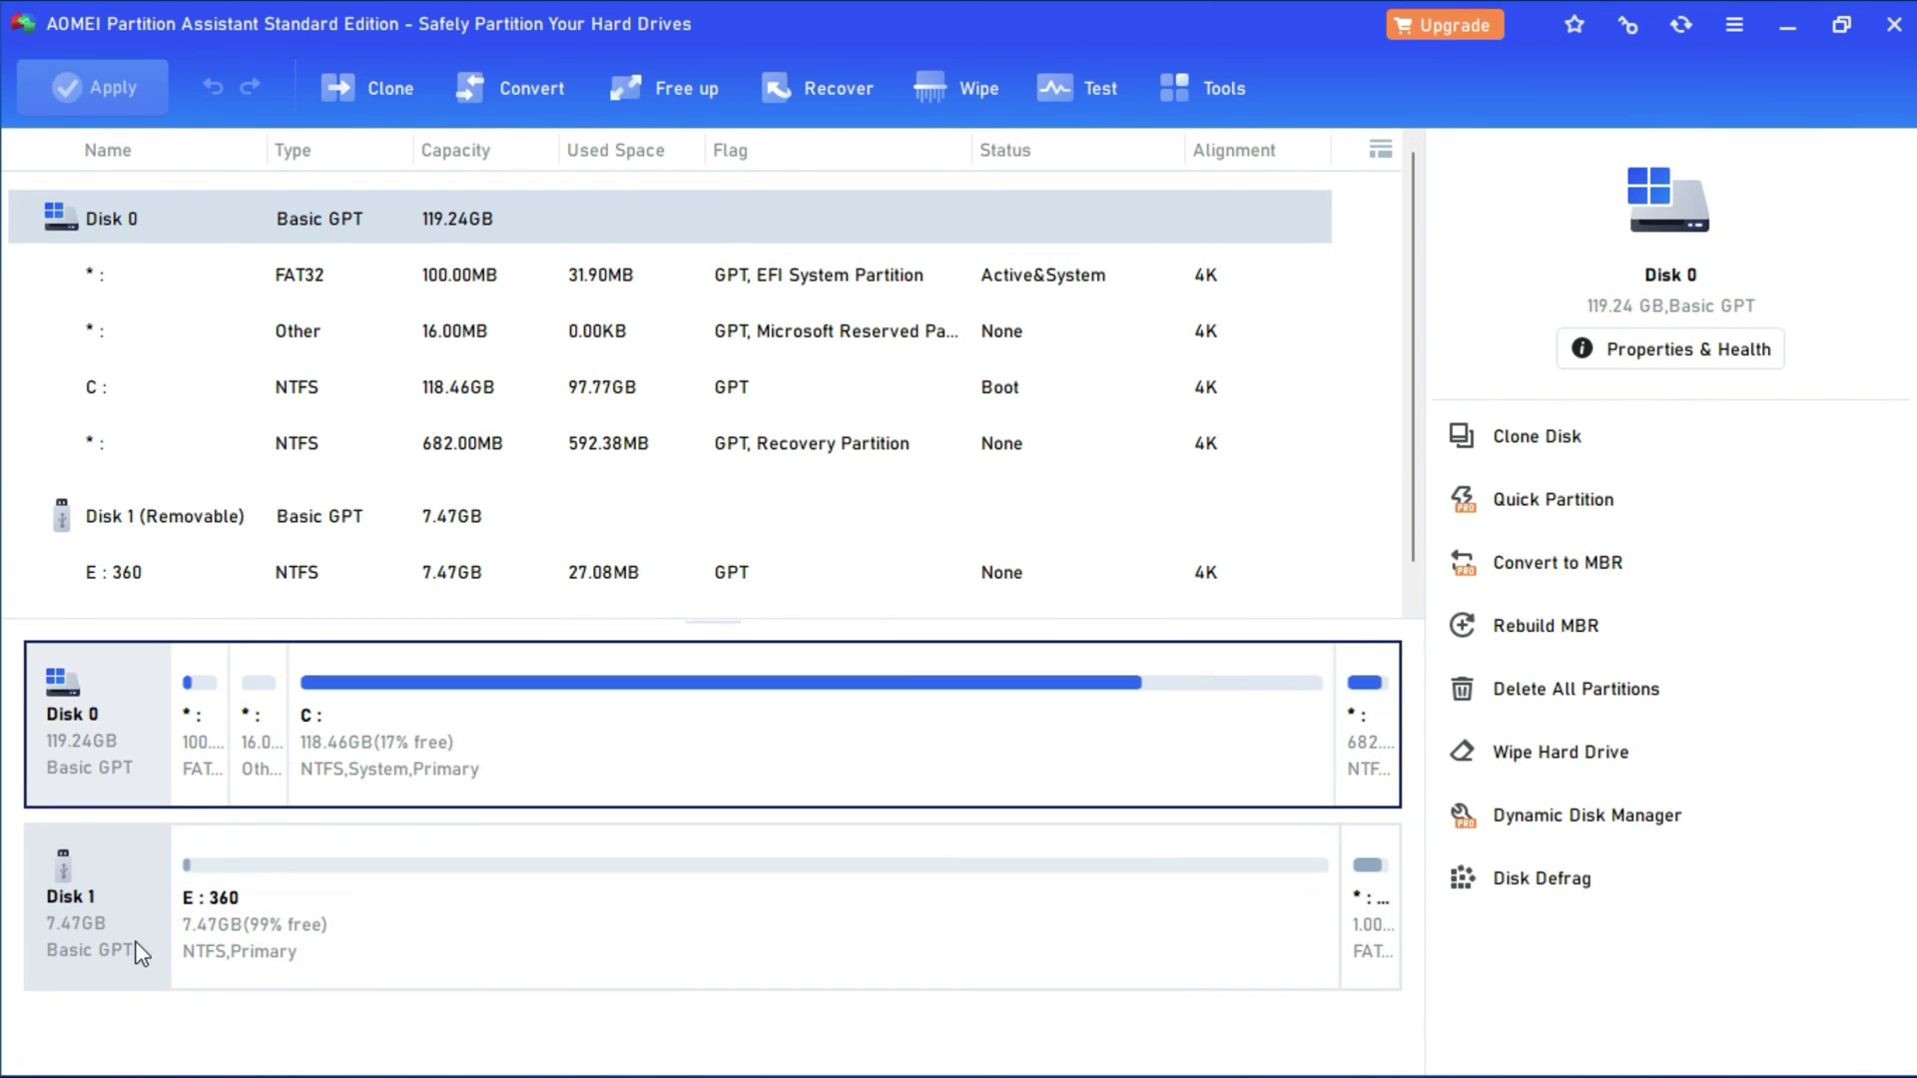
left_click(379, 936)
right_click(390, 915)
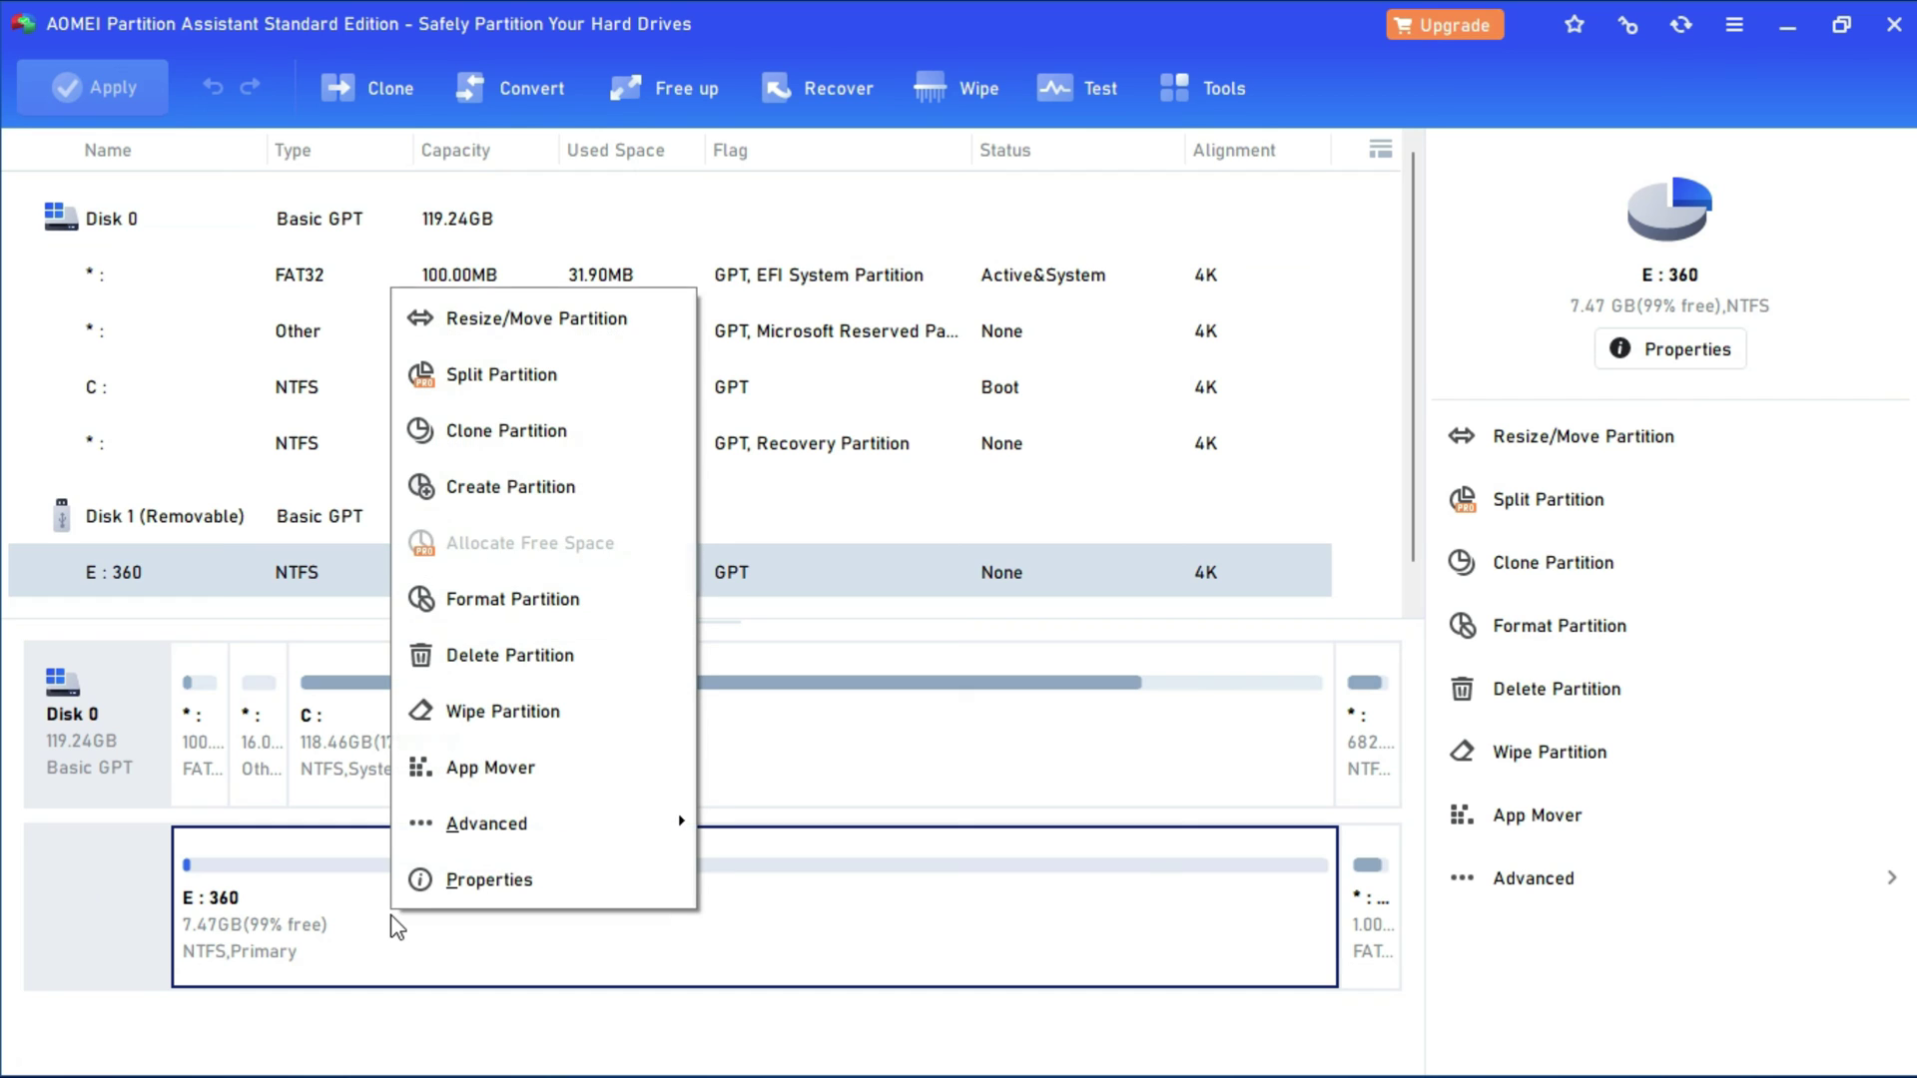
mouse_move(562, 811)
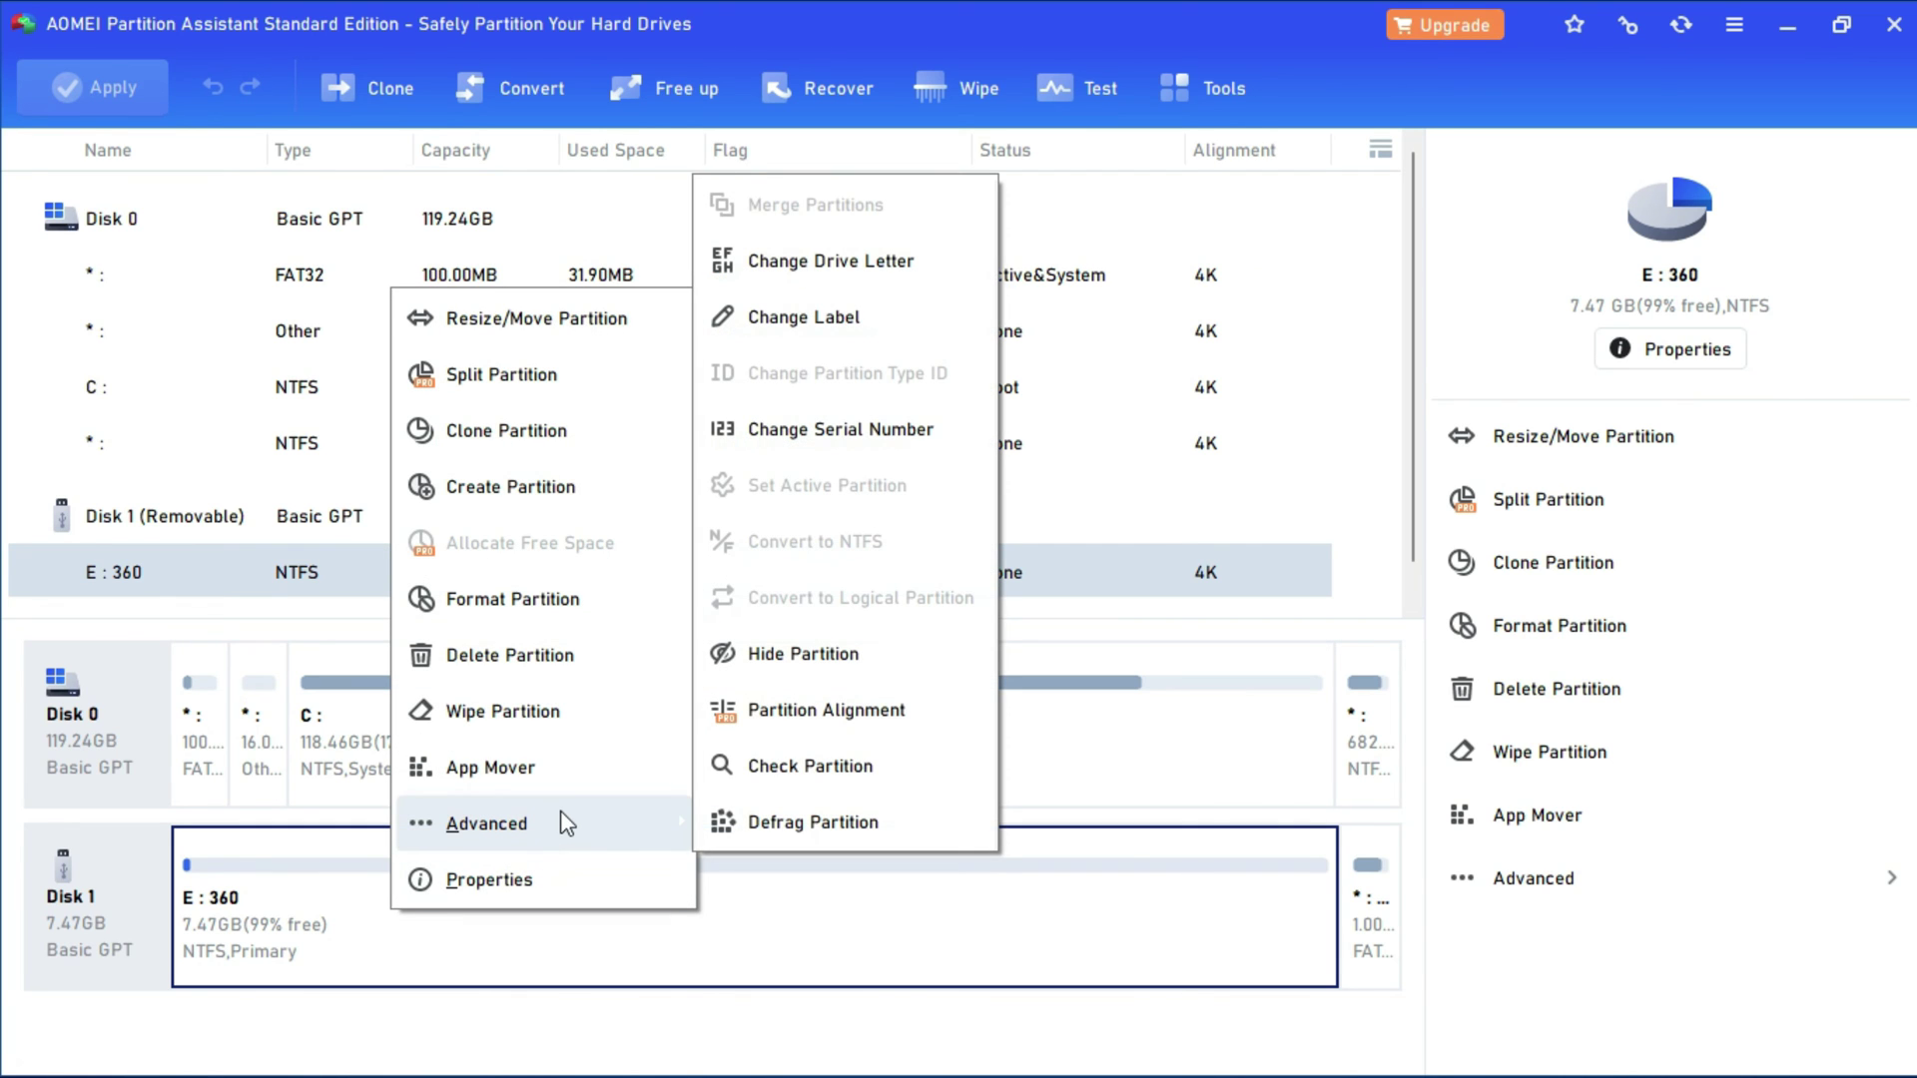
left_click(859, 768)
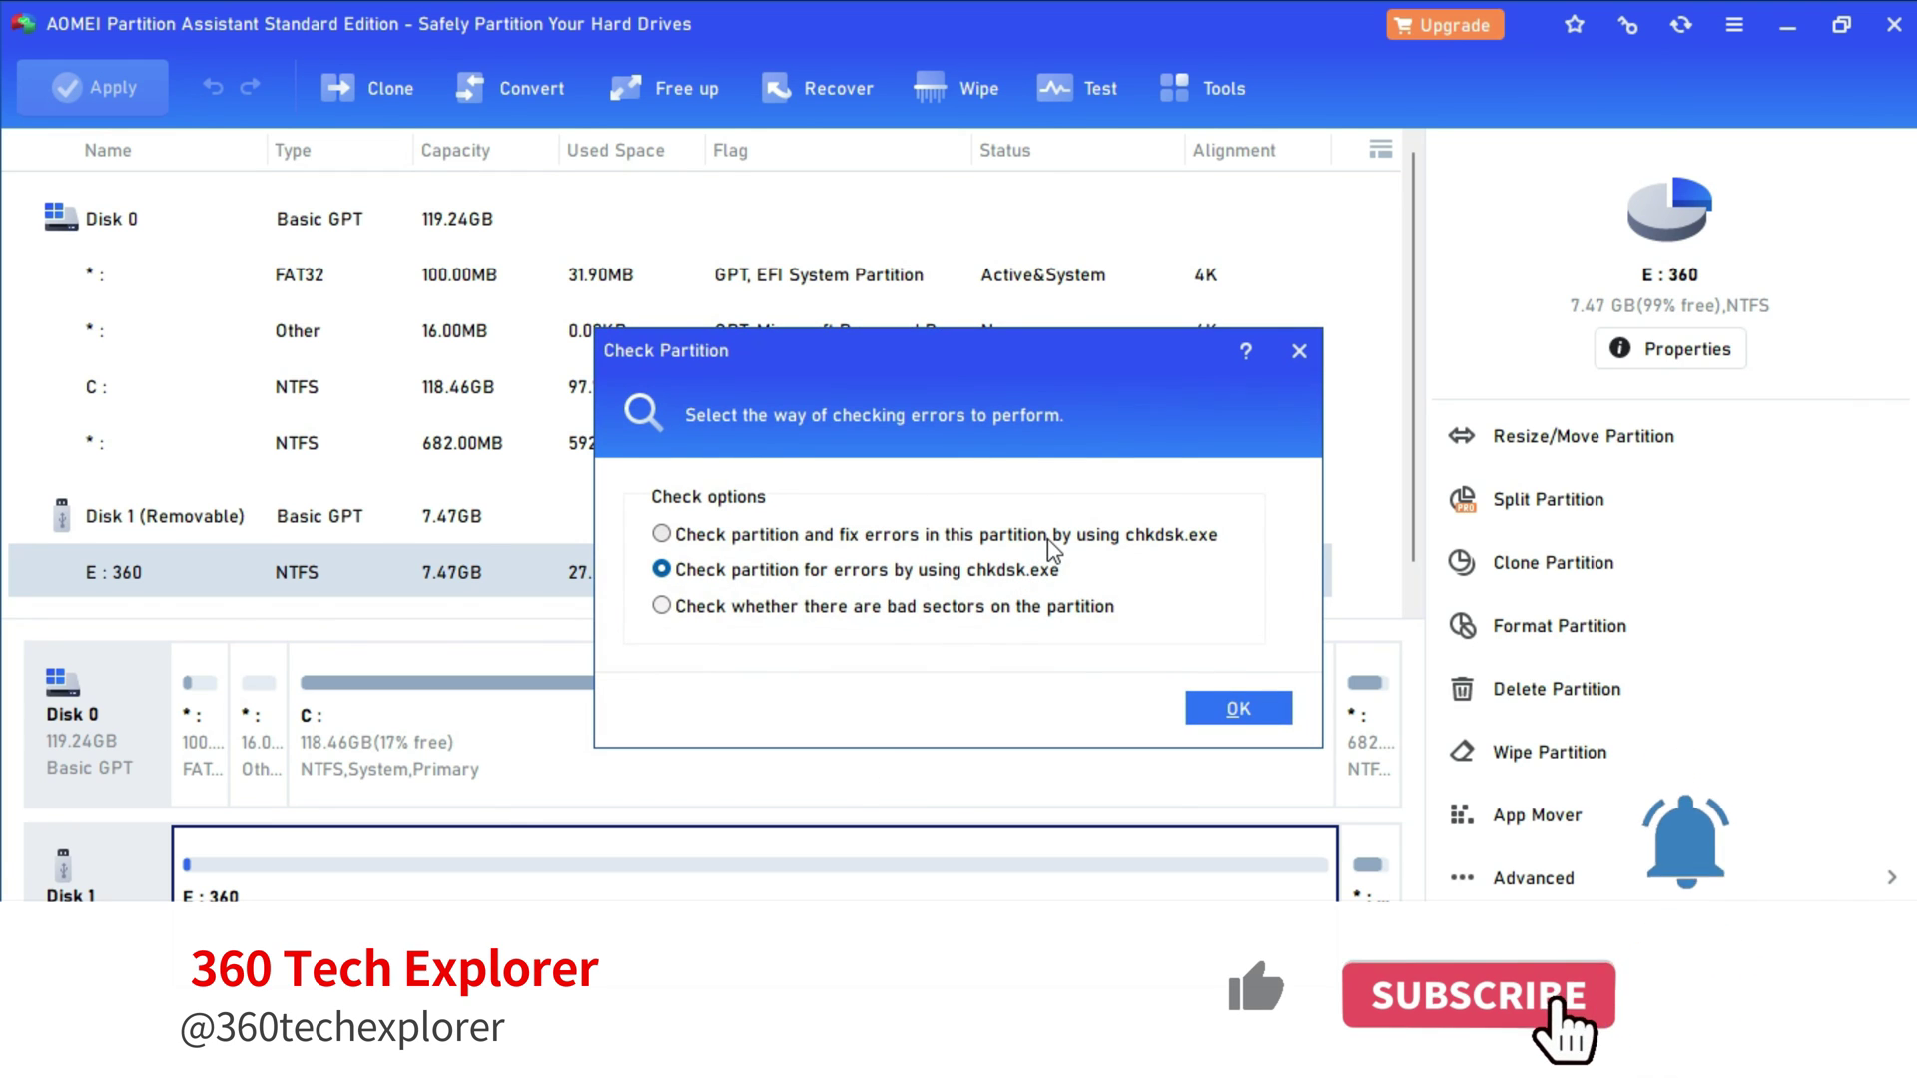
left_click(1048, 536)
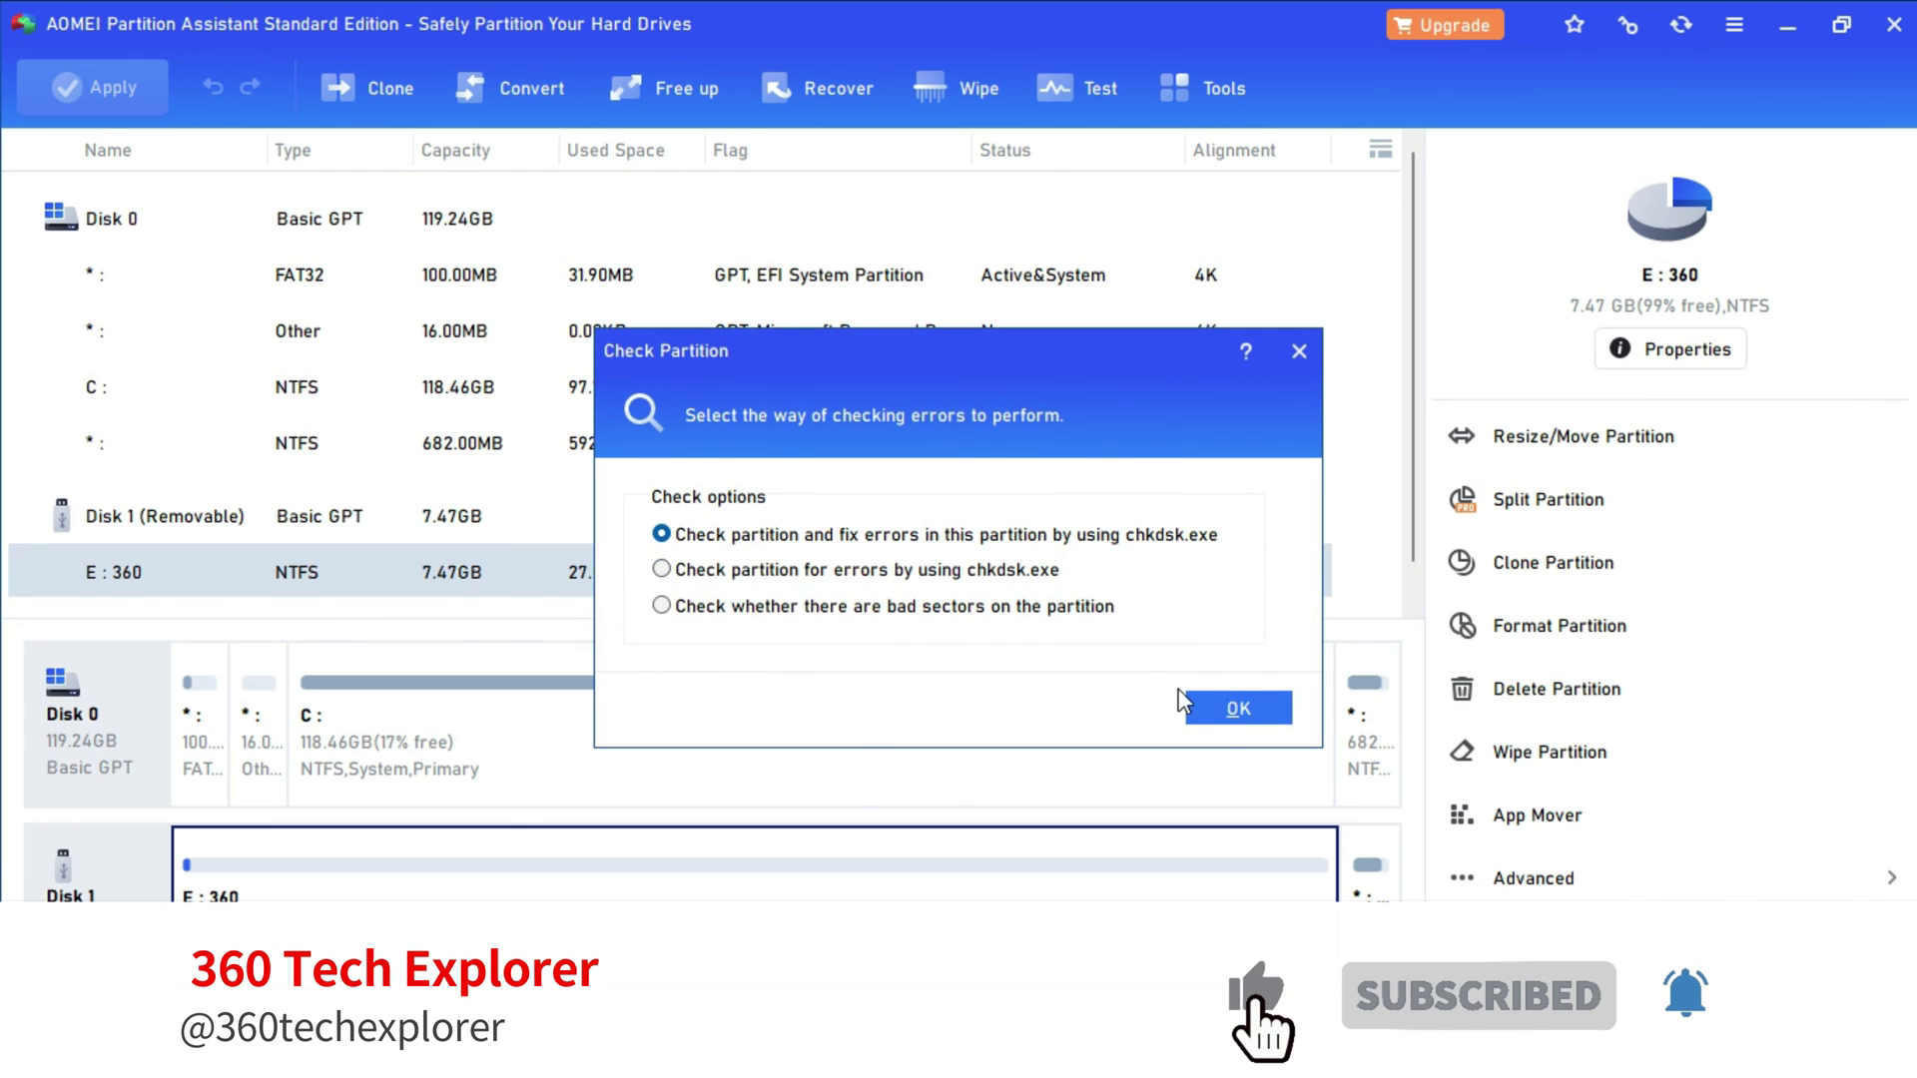
left_click(1229, 711)
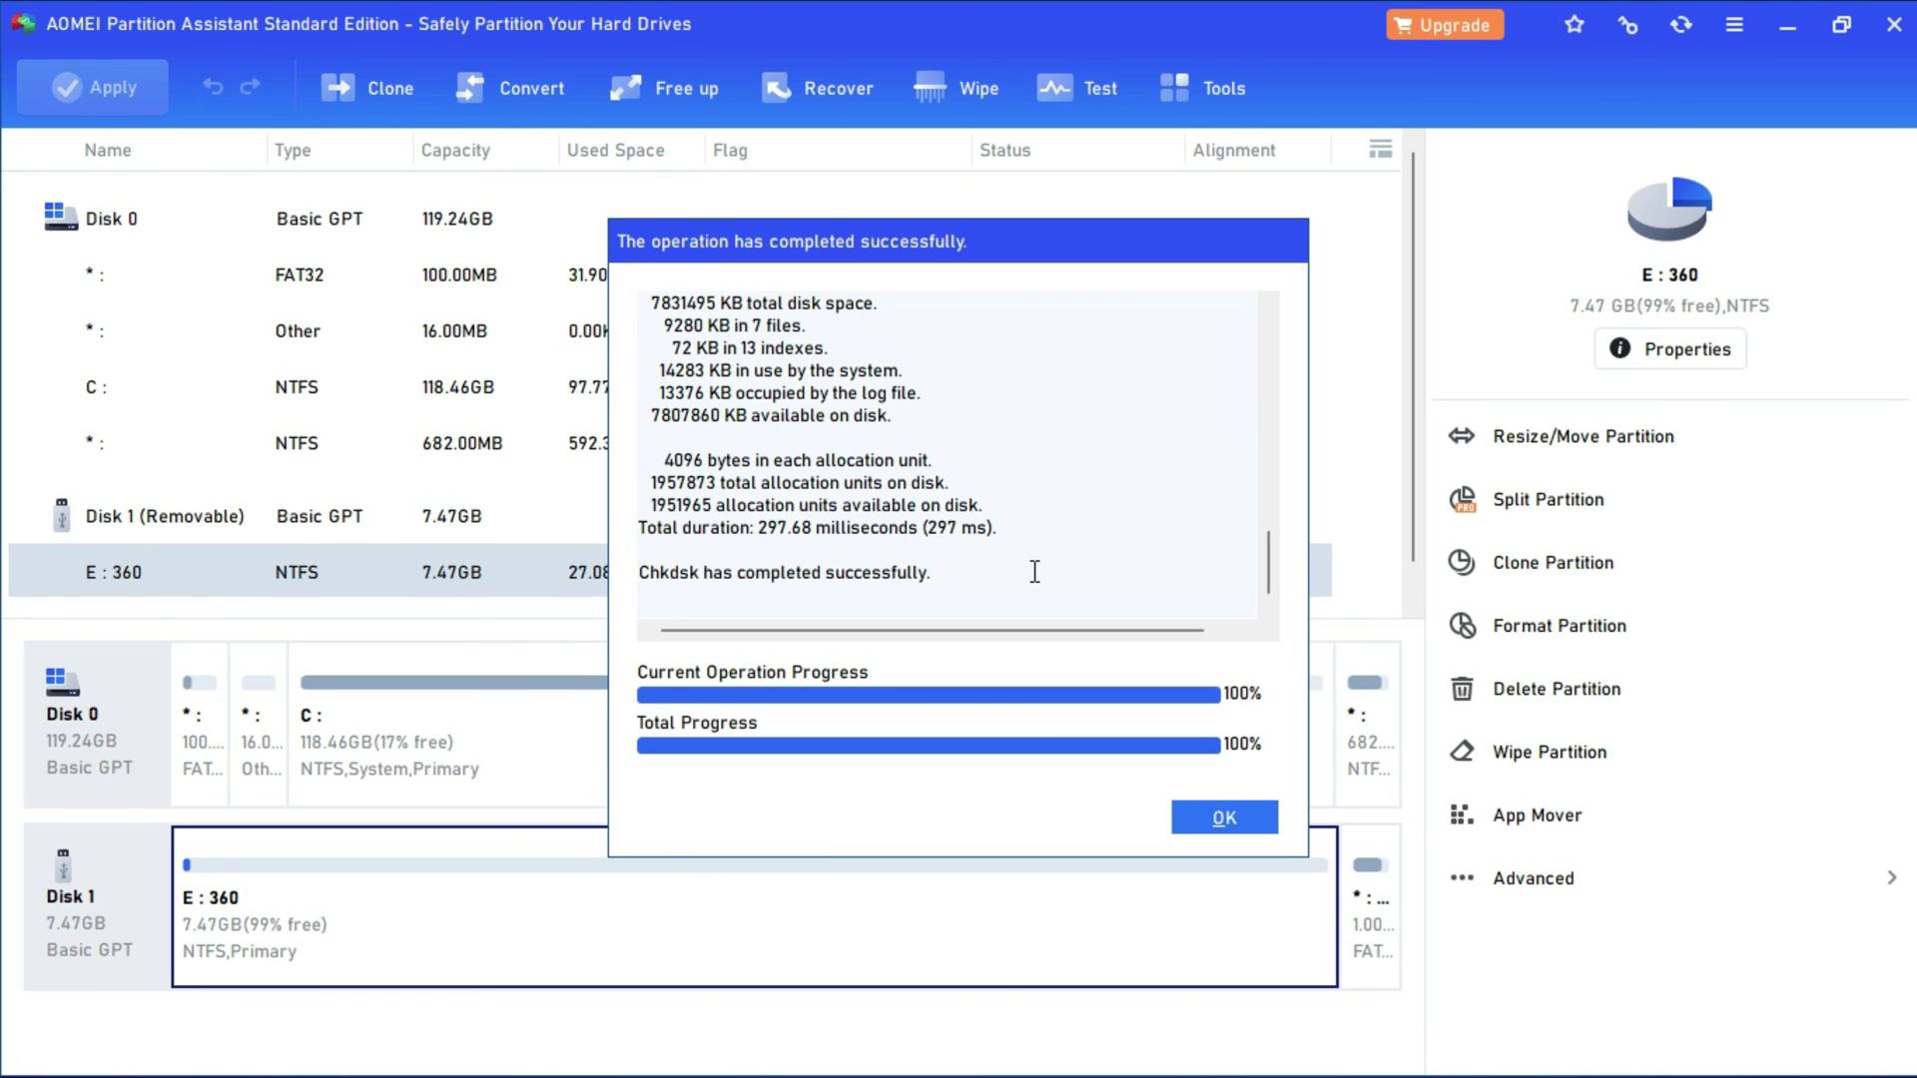
left_click(1237, 818)
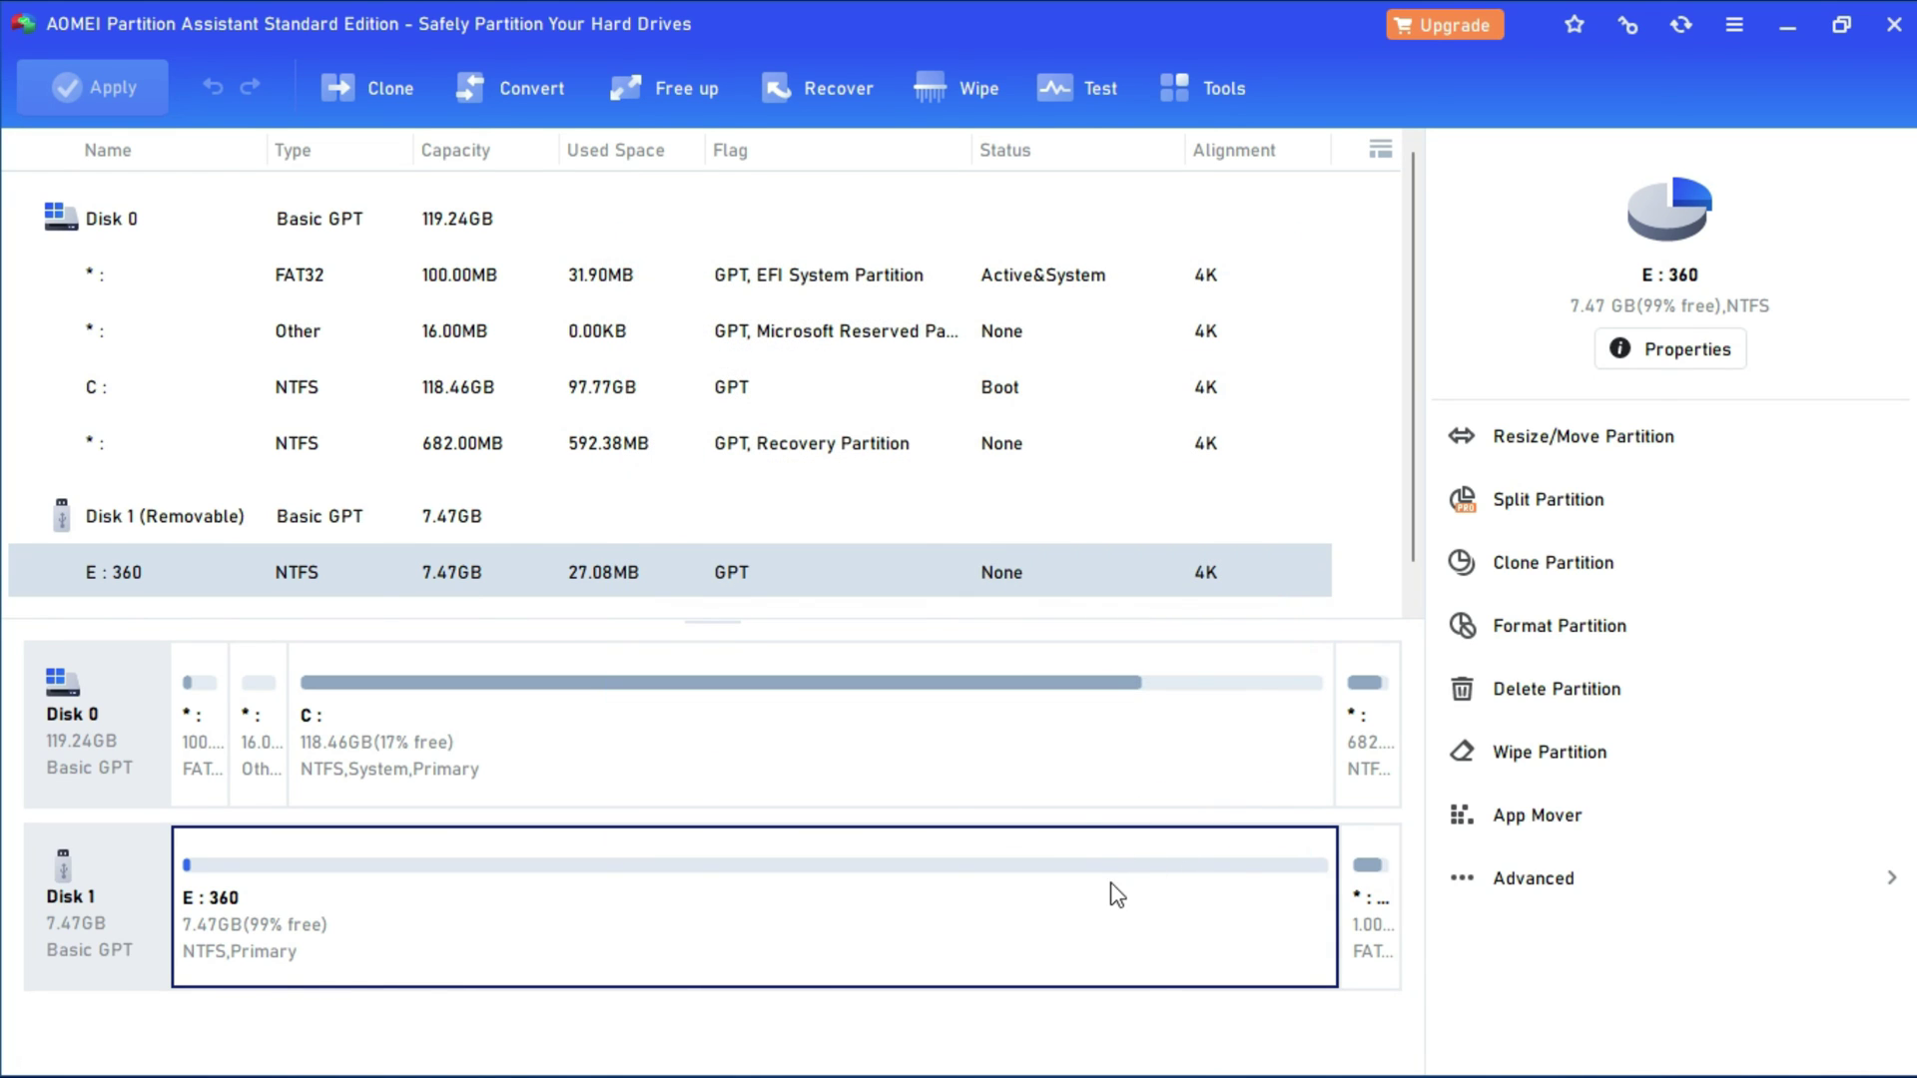